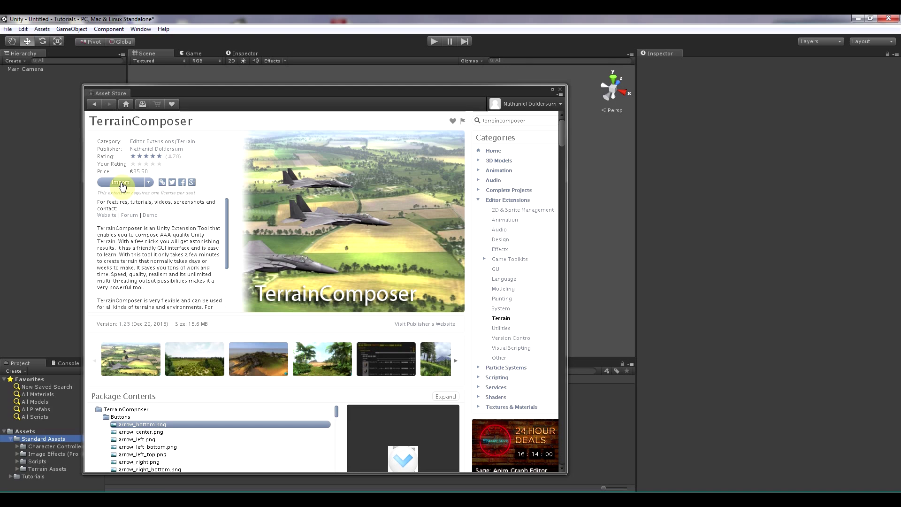
- Import all TerrainComposer package files from its Asset Store page
{"action": "left_click", "coordinate": [121, 183]}
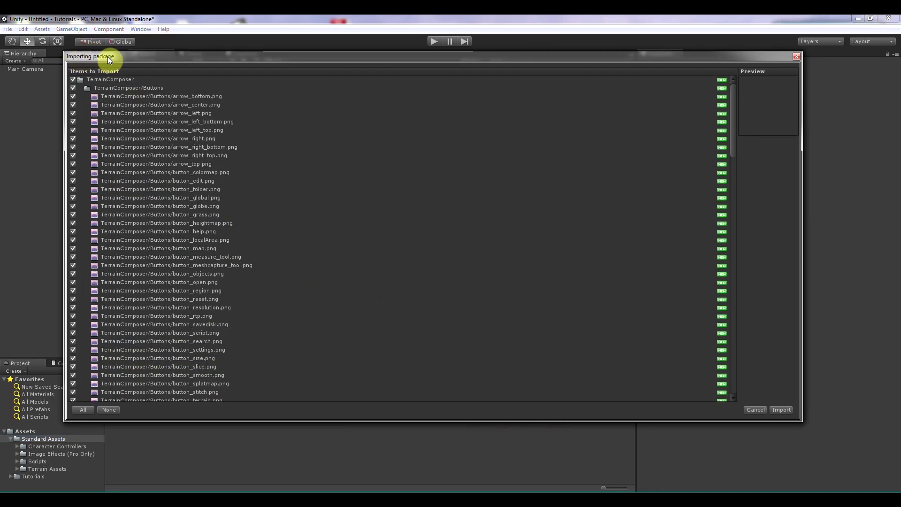
{"action": "left_click", "coordinate": [782, 410]}
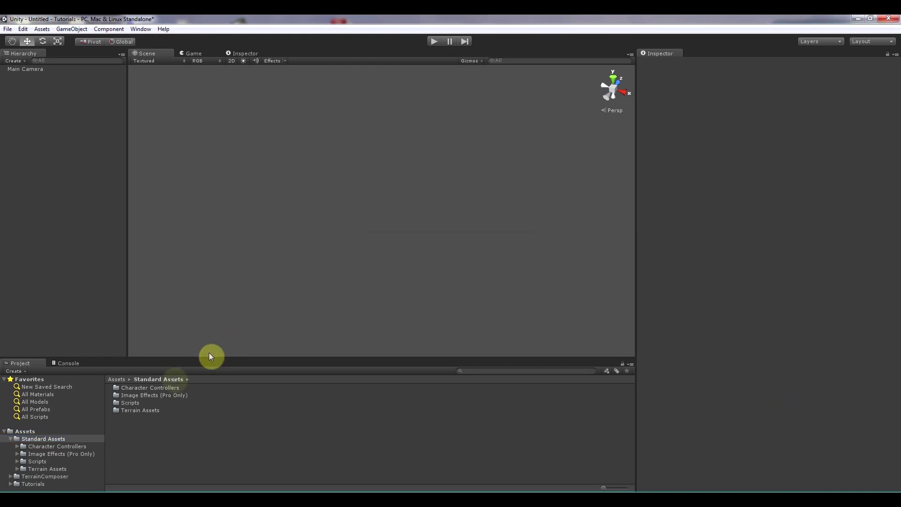
- Browse the TerrainComposer folder, then check the Console for import messages
{"action": "left_click", "coordinate": [58, 477]}
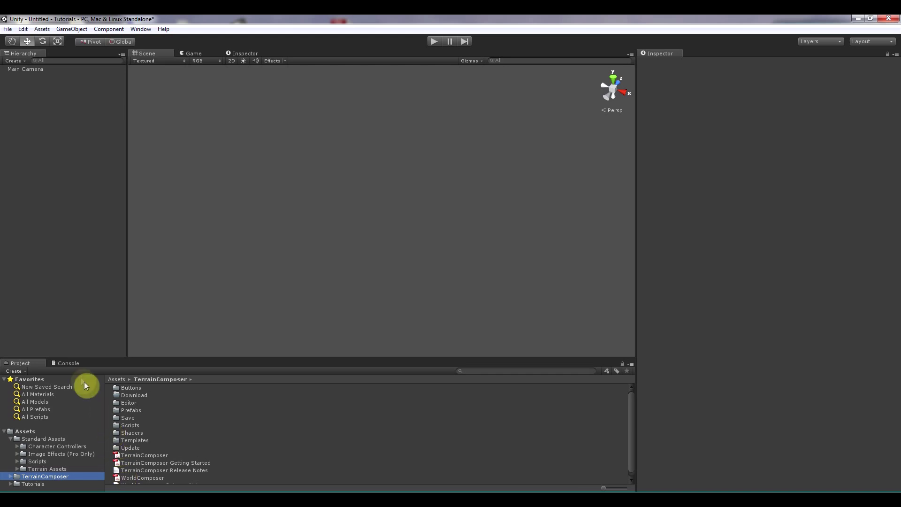
{"action": "left_click", "coordinate": [70, 363]}
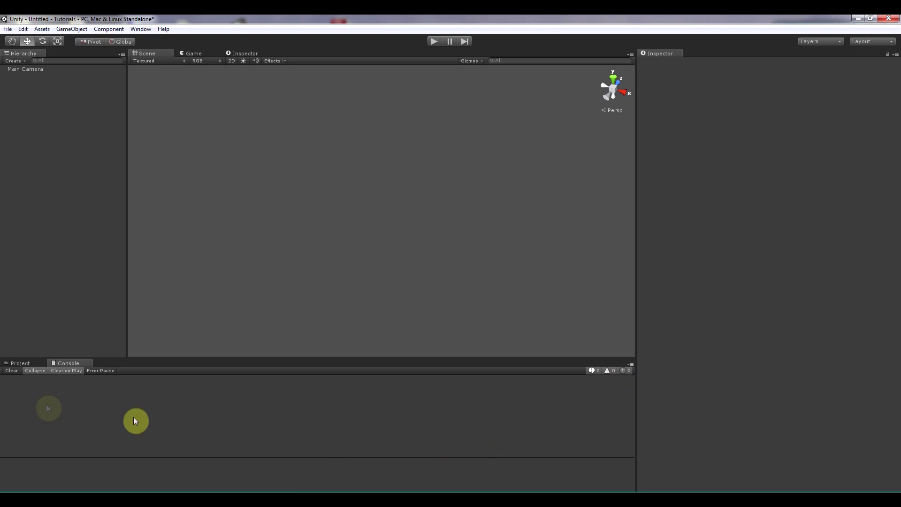
{"action": "left_click", "coordinate": [20, 364]}
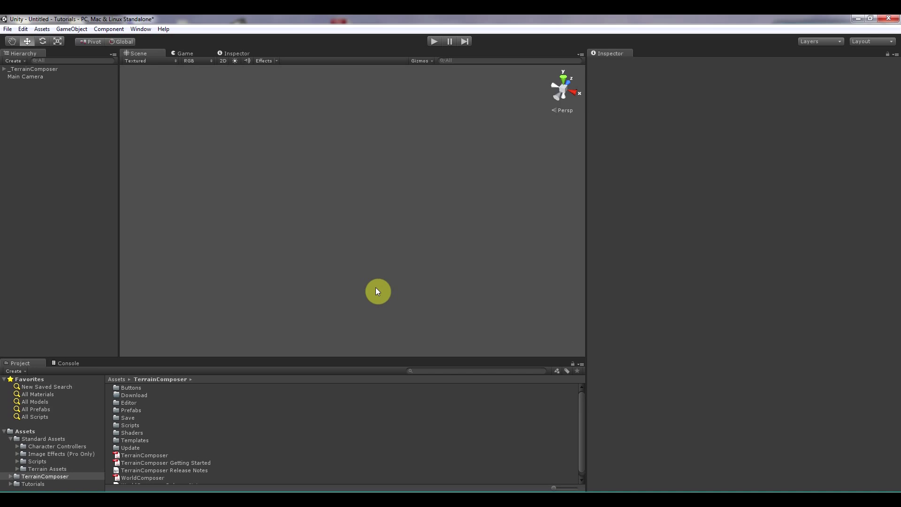
- Open Window > Terrain Composer and dock it, widened, beside the Inspector
{"action": "left_click", "coordinate": [147, 30]}
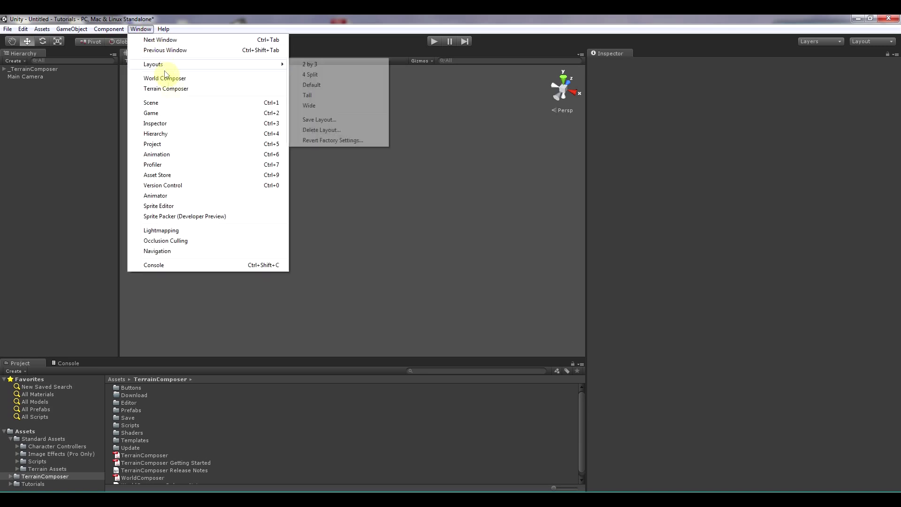
{"action": "left_click", "coordinate": [183, 91]}
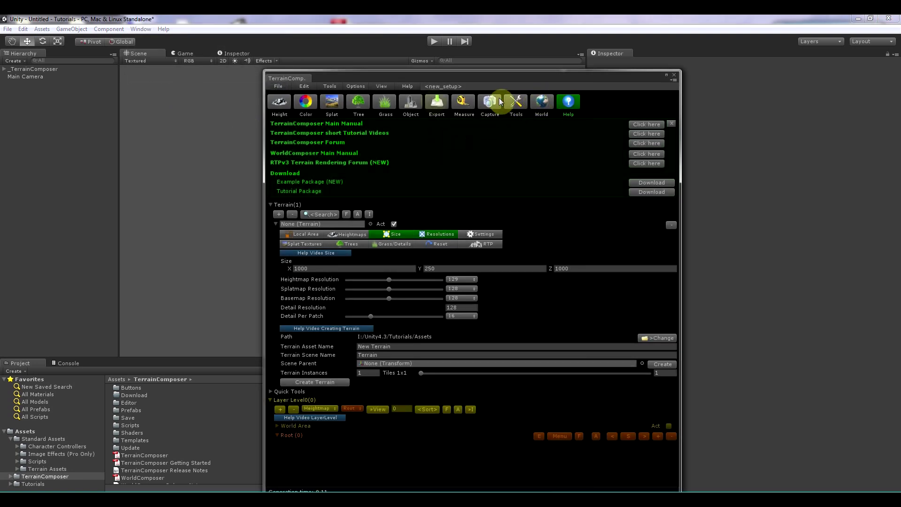
{"action": "left_click_drag", "start_coordinate": [299, 75], "coordinate": [652, 61]}
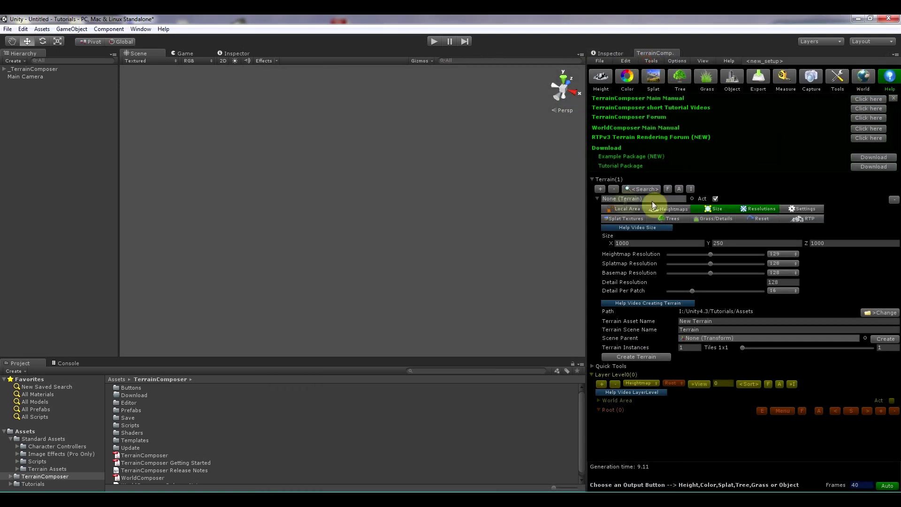
{"action": "left_click_drag", "start_coordinate": [584, 188], "coordinate": [573, 188]}
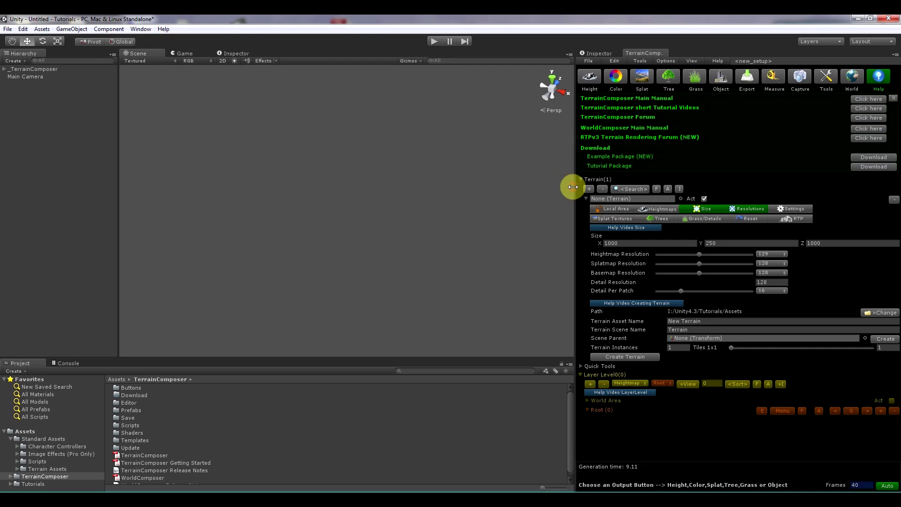
{"action": "left_click", "coordinate": [879, 79]}
{"action": "left_click", "coordinate": [879, 78]}
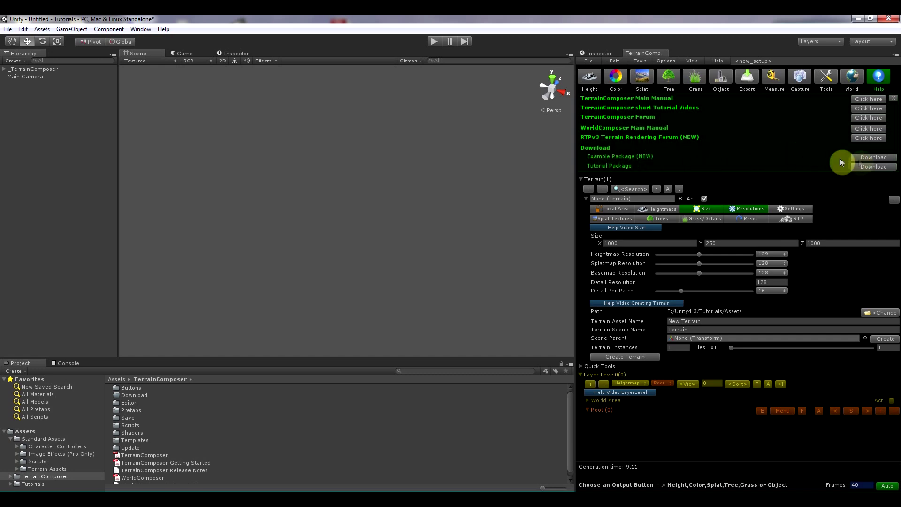
- Download the Example Package (NEW) and import all its files
{"action": "left_click", "coordinate": [865, 157]}
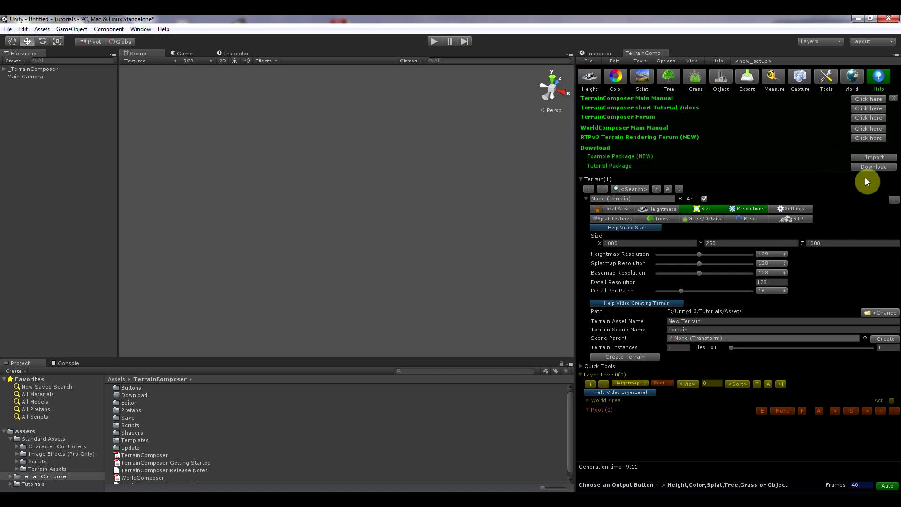
{"action": "left_click", "coordinate": [866, 157]}
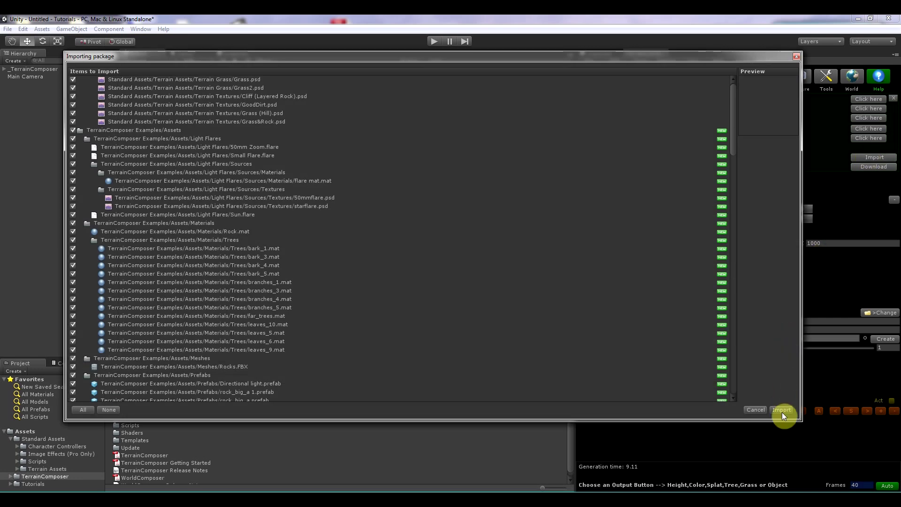
{"action": "left_click", "coordinate": [782, 410]}
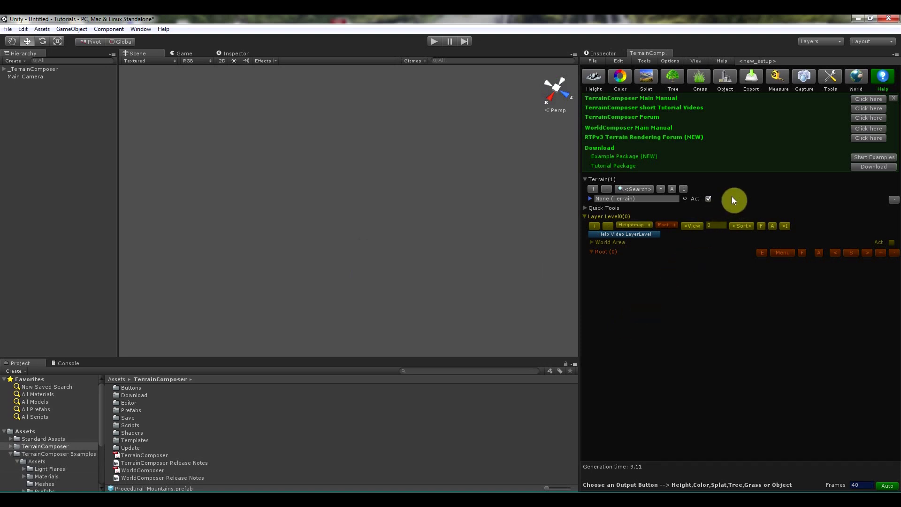
- Open Start Examples with Help collapsed, then review the Console's save reminder and File menu
{"action": "left_click", "coordinate": [863, 157]}
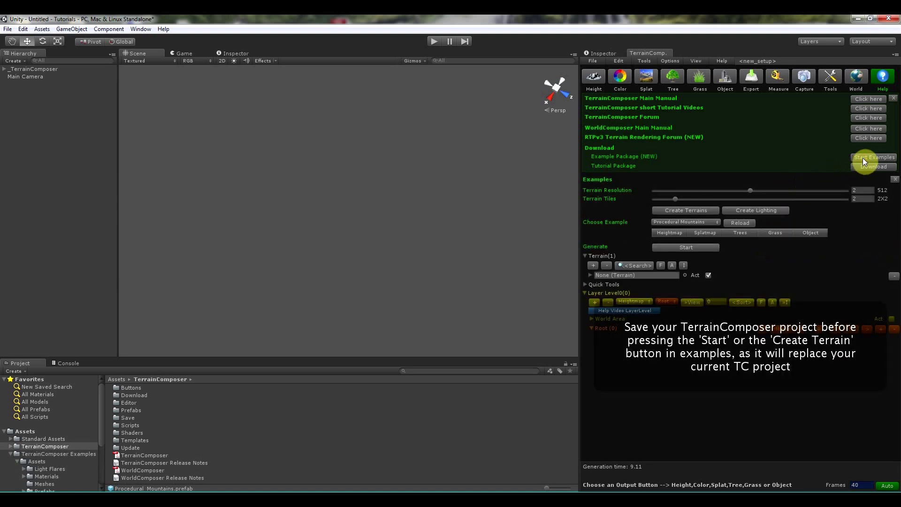
{"action": "left_click", "coordinate": [887, 79]}
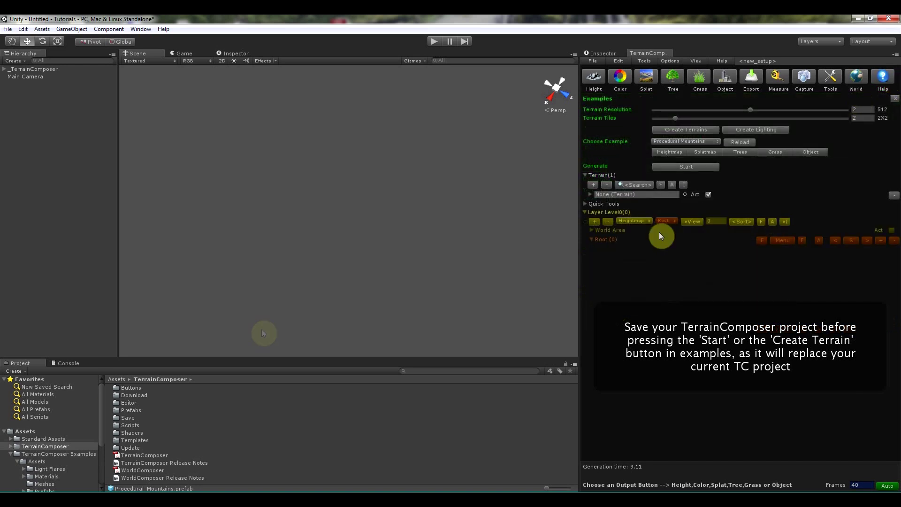
{"action": "left_click", "coordinate": [77, 365]}
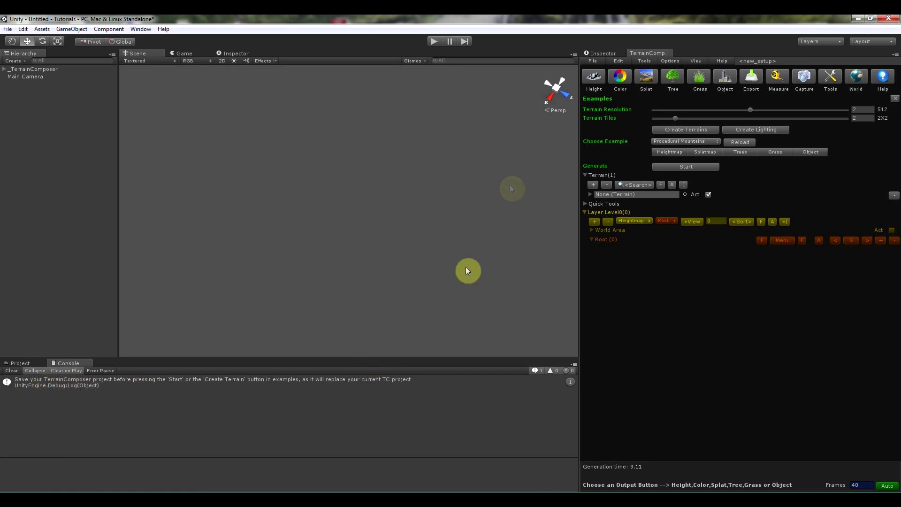
{"action": "left_click", "coordinate": [593, 60]}
{"action": "left_click", "coordinate": [605, 268]}
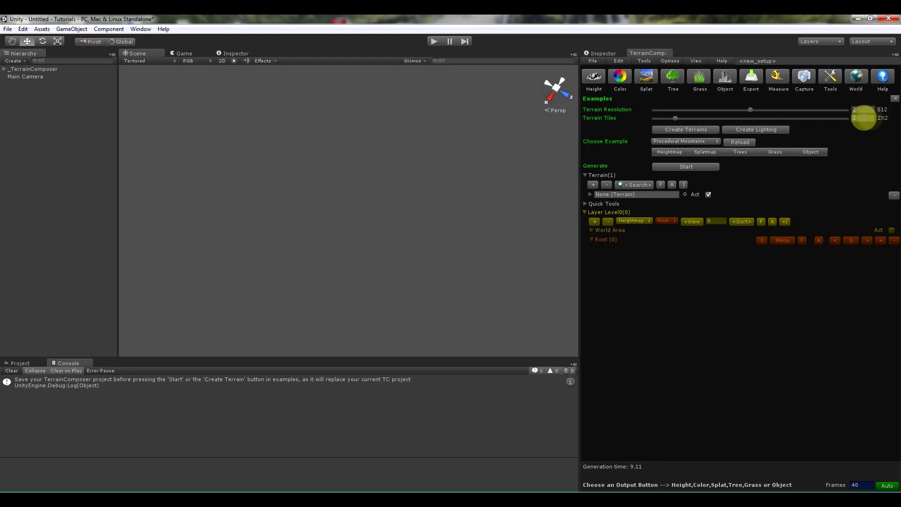
- Create the 2x2 grid of four example terrains and test-move Terrain2
{"action": "left_click", "coordinate": [700, 134]}
{"action": "left_click_drag", "start_coordinate": [291, 229], "coordinate": [298, 247], "text": "alt"}
{"action": "scroll", "coordinate": [248, 240], "scroll_direction": "down", "scroll_amount": 8}
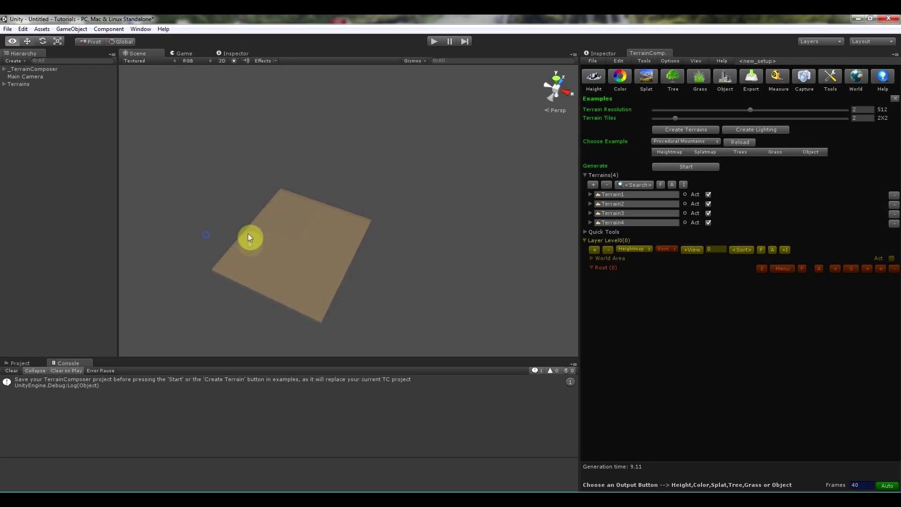
{"action": "middle_click_drag", "start_coordinate": [252, 242], "coordinate": [308, 207]}
{"action": "left_click", "coordinate": [219, 217]}
{"action": "left_click_drag", "start_coordinate": [160, 261], "coordinate": [157, 235]}
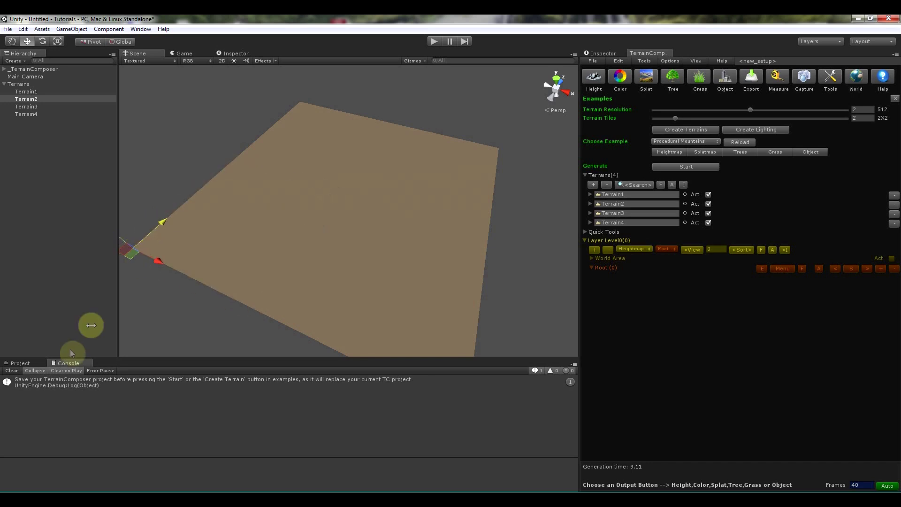
{"action": "left_click", "coordinate": [20, 362]}
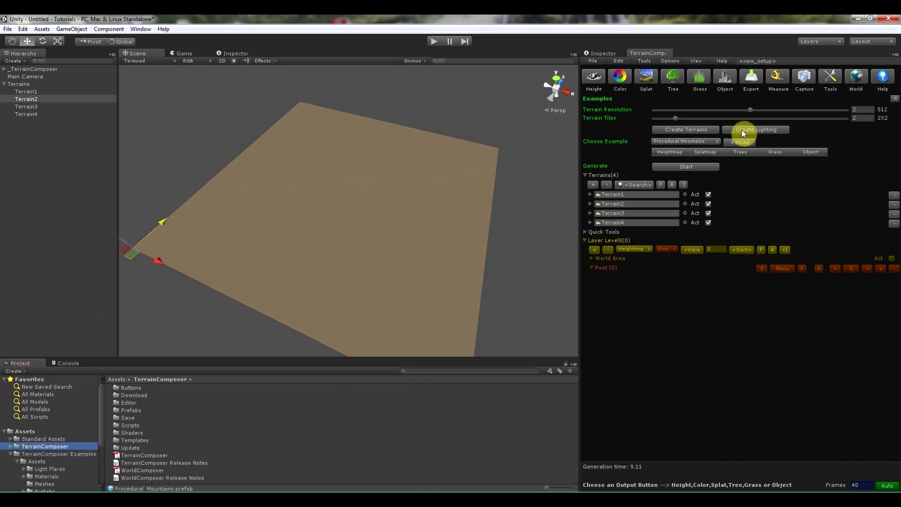
- Add example lighting: directional light, WindZone and mountain skybox
{"action": "left_click", "coordinate": [742, 129]}
{"action": "left_click_drag", "start_coordinate": [342, 252], "coordinate": [384, 119], "text": "alt"}
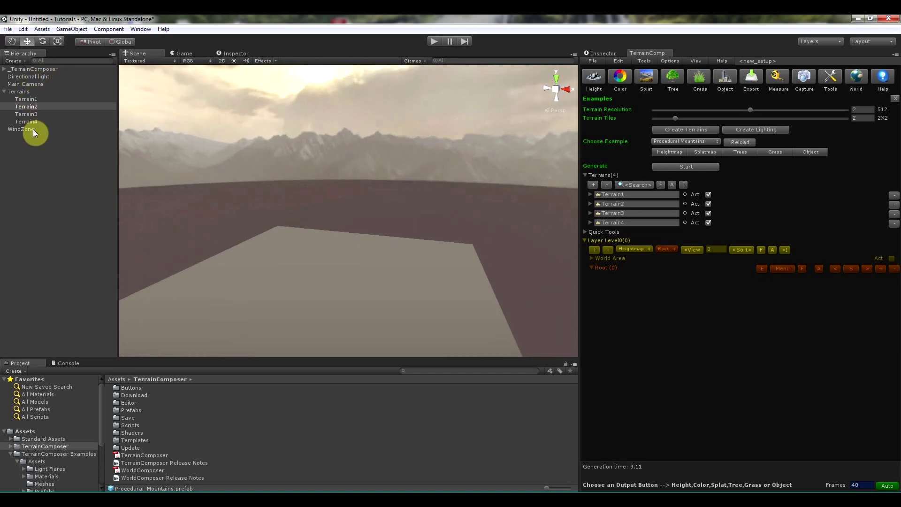
{"action": "left_click_drag", "start_coordinate": [282, 209], "coordinate": [332, 236], "text": "alt"}
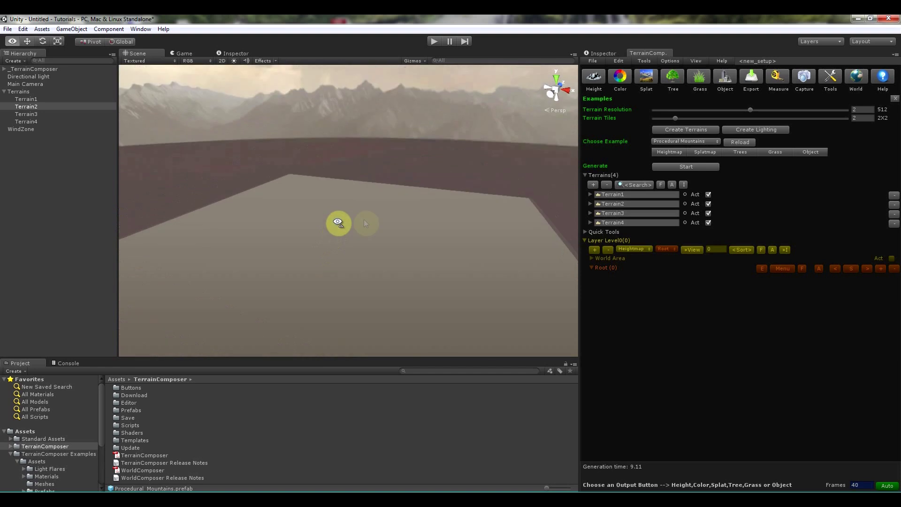
- Reload the Procedural Mountains example layers and start generating across the four tiles
{"action": "left_click", "coordinate": [747, 141]}
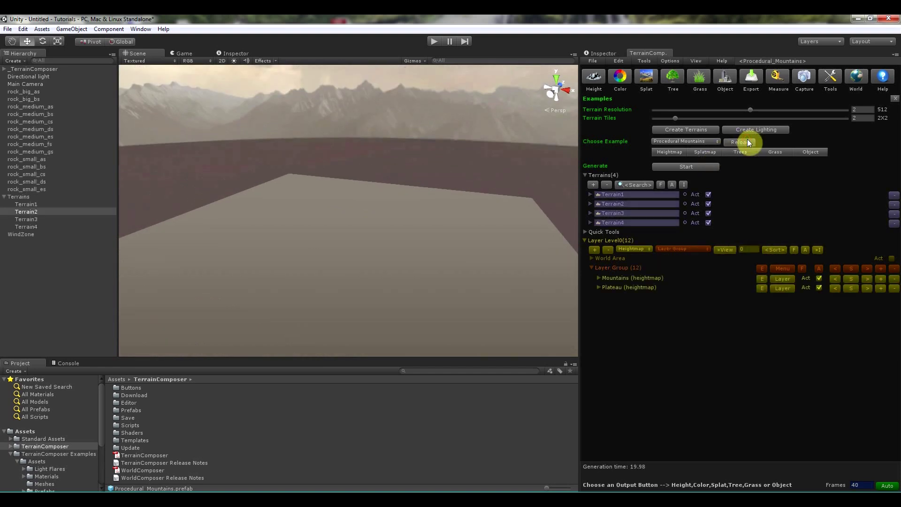
{"action": "left_click", "coordinate": [694, 167]}
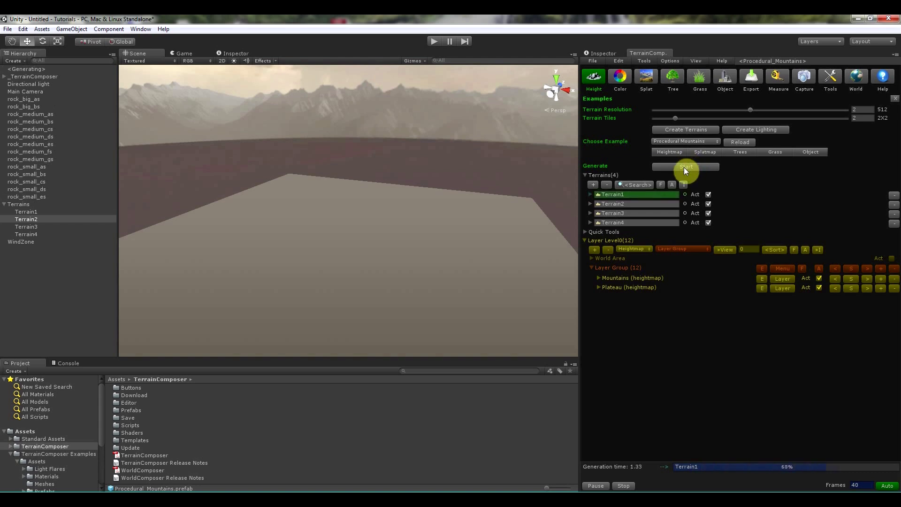
{"action": "right_click_drag", "start_coordinate": [446, 226], "coordinate": [519, 245]}
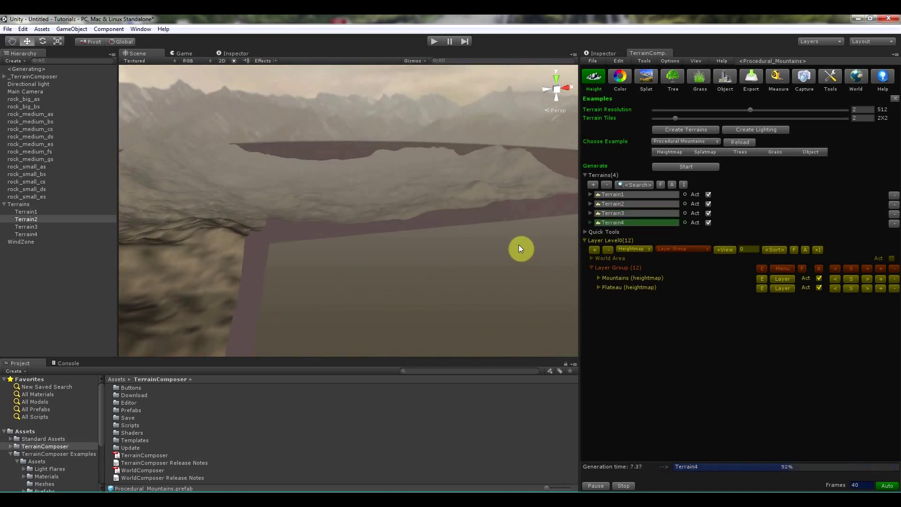
- Search assets for 'first' and drop a First Person Controller onto the terrain, framing it
{"action": "left_click", "coordinate": [462, 370]}
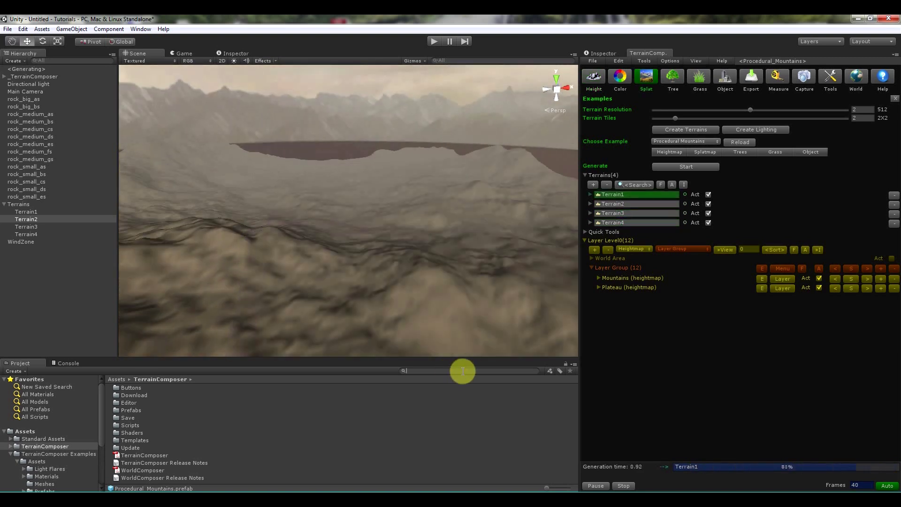
{"action": "type", "text": "first"}
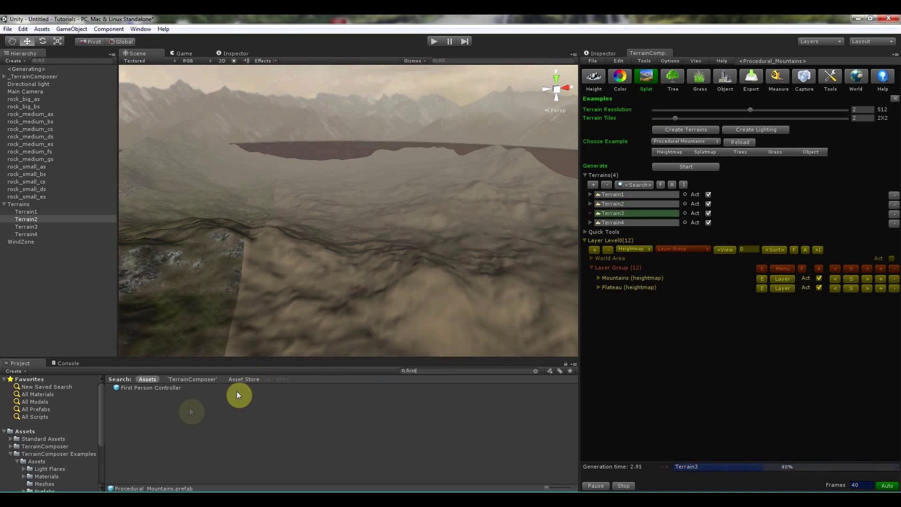
{"action": "left_click_drag", "start_coordinate": [148, 387], "coordinate": [365, 259]}
{"action": "key", "text": "f"}
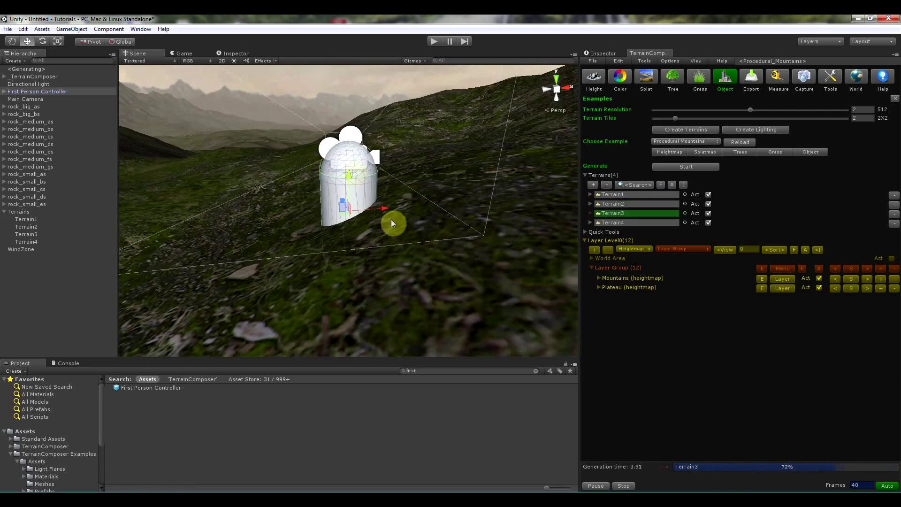
{"action": "left_click", "coordinate": [349, 134]}
{"action": "scroll", "coordinate": [347, 130], "scroll_direction": "up", "scroll_amount": 3}
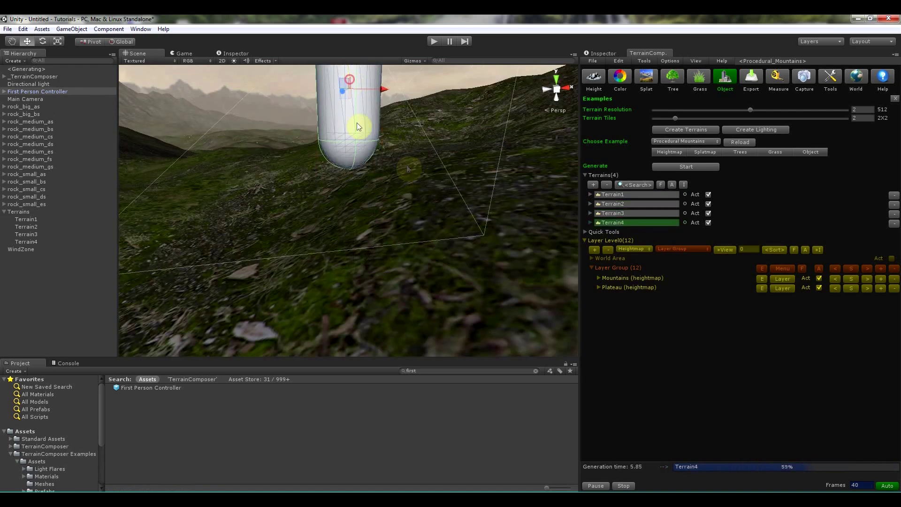
{"action": "middle_click_drag", "start_coordinate": [406, 165], "coordinate": [247, 334]}
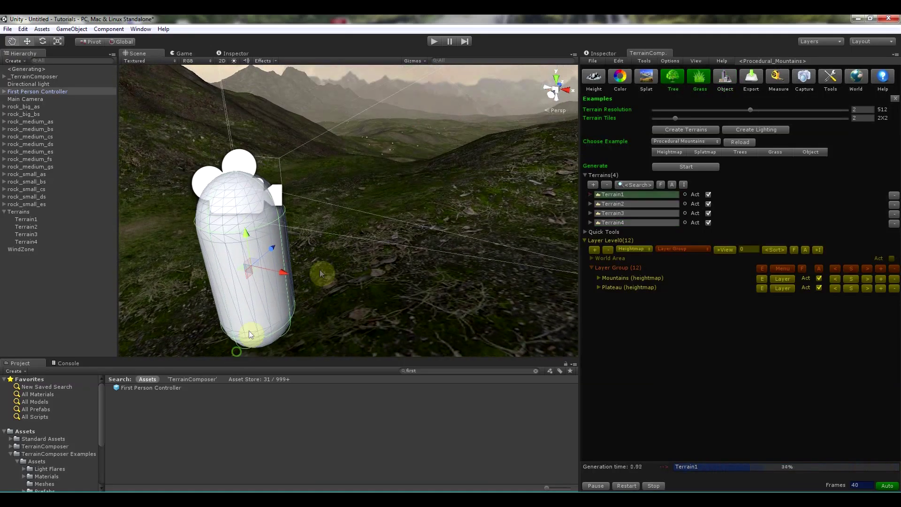
- Enable scene-view lighting and orbit down to a low valley view around the controller
{"action": "left_click", "coordinate": [233, 61]}
{"action": "left_click_drag", "start_coordinate": [331, 158], "coordinate": [229, 138], "text": "alt"}
{"action": "left_click_drag", "start_coordinate": [294, 139], "coordinate": [367, 138], "text": "alt"}
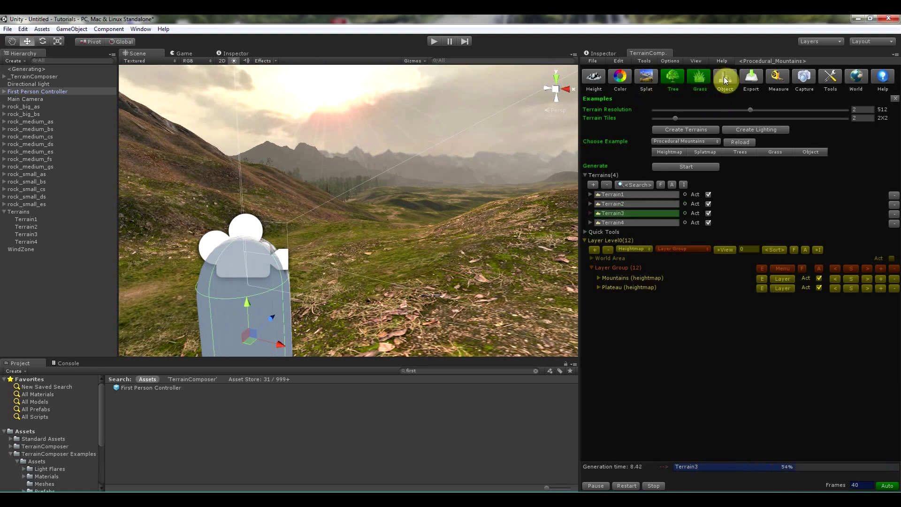
{"action": "left_click_drag", "start_coordinate": [381, 258], "coordinate": [100, 243], "text": "alt"}
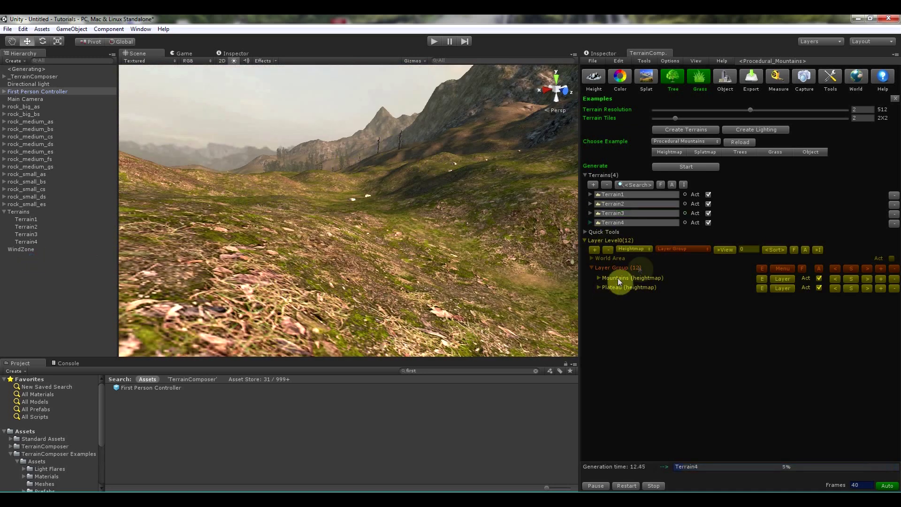
- Show tree settings and expand the Forest layer to scroll through its Tree Density subfilters
{"action": "left_click", "coordinate": [674, 78]}
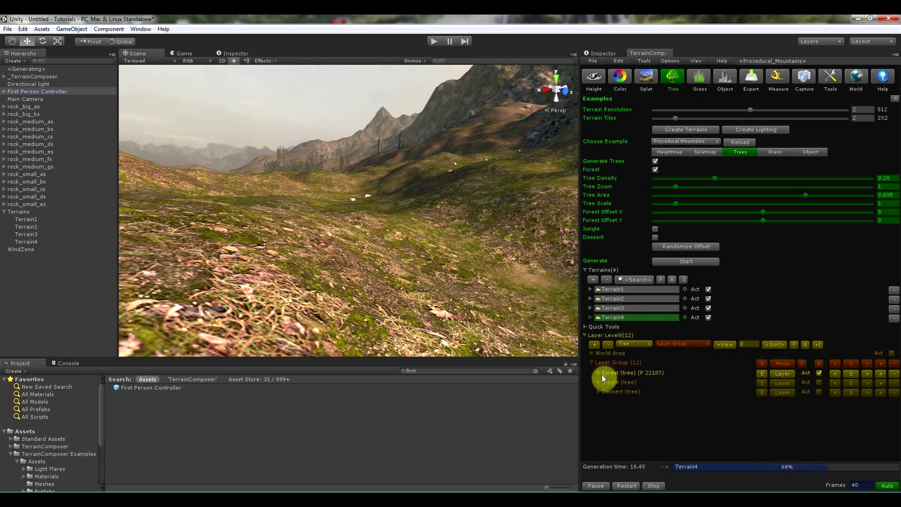
{"action": "left_click", "coordinate": [601, 372]}
{"action": "scroll", "coordinate": [652, 377], "scroll_direction": "down", "scroll_amount": 5}
{"action": "scroll", "coordinate": [654, 374], "scroll_direction": "down", "scroll_amount": 10}
{"action": "scroll", "coordinate": [655, 373], "scroll_direction": "down", "scroll_amount": 3}
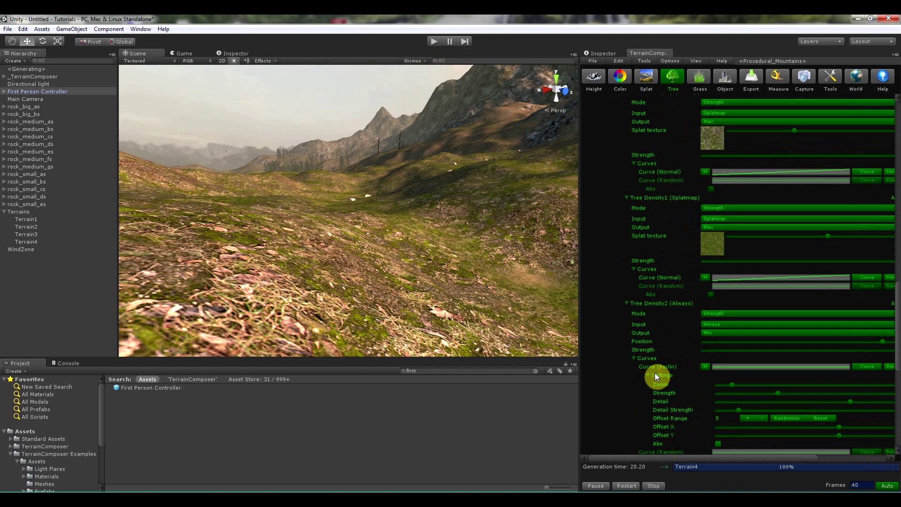
{"action": "scroll", "coordinate": [654, 371], "scroll_direction": "down", "scroll_amount": 8}
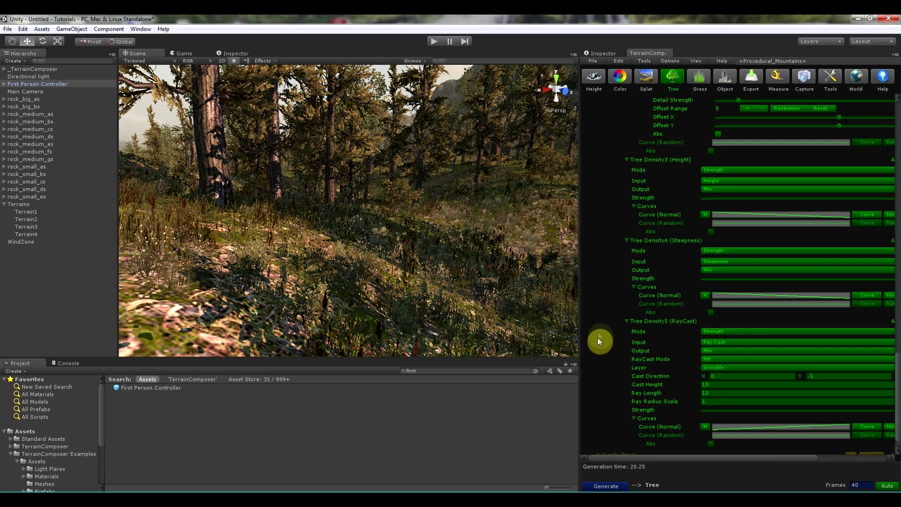
{"action": "scroll", "coordinate": [826, 320], "scroll_direction": "up", "scroll_amount": 15}
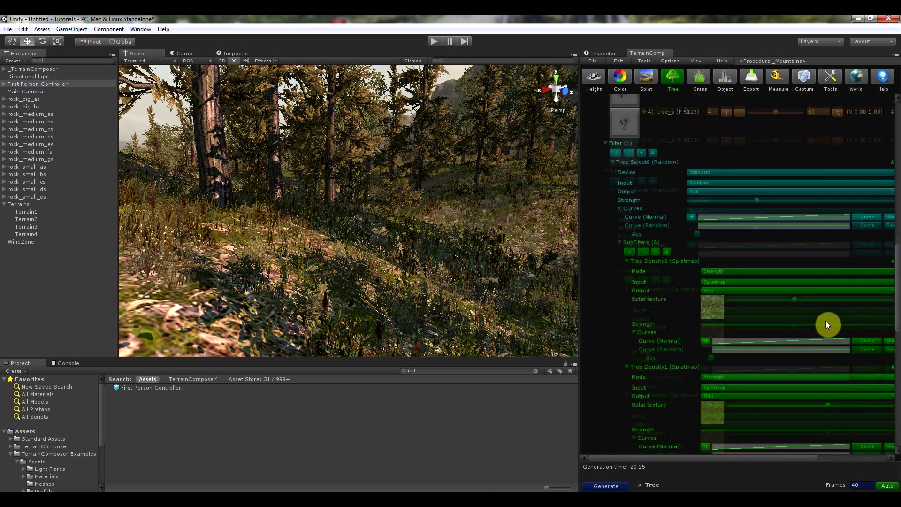
{"action": "scroll", "coordinate": [760, 321], "scroll_direction": "up", "scroll_amount": 10}
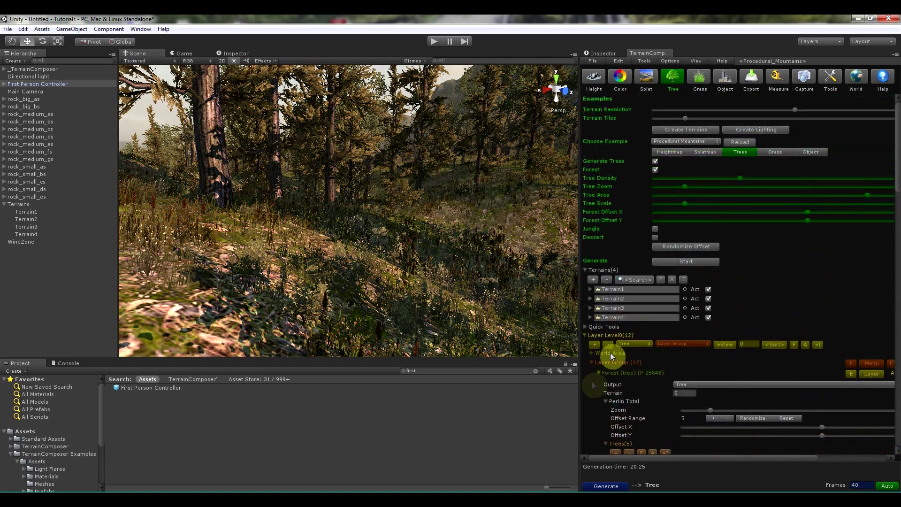
- Collapse the Forest tree layer and play the scene to walk the forest in first person
{"action": "left_click", "coordinate": [597, 374]}
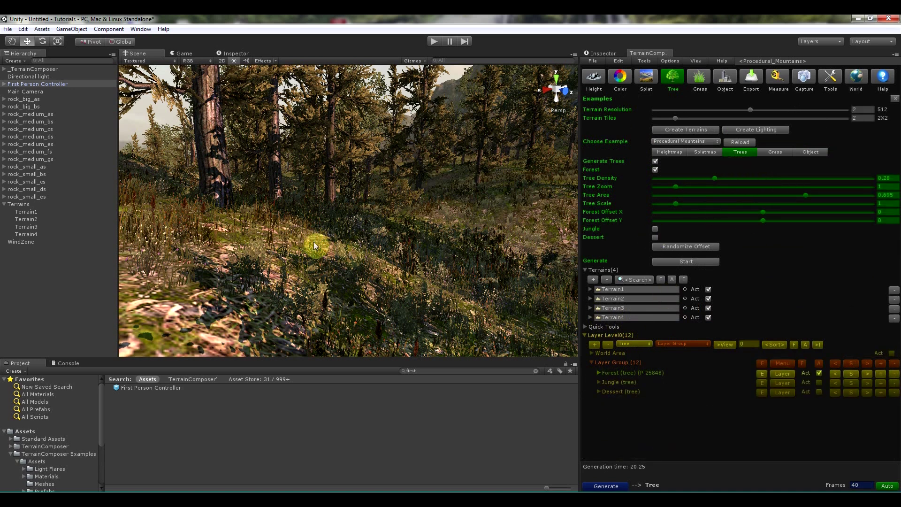
{"action": "left_click", "coordinate": [432, 43]}
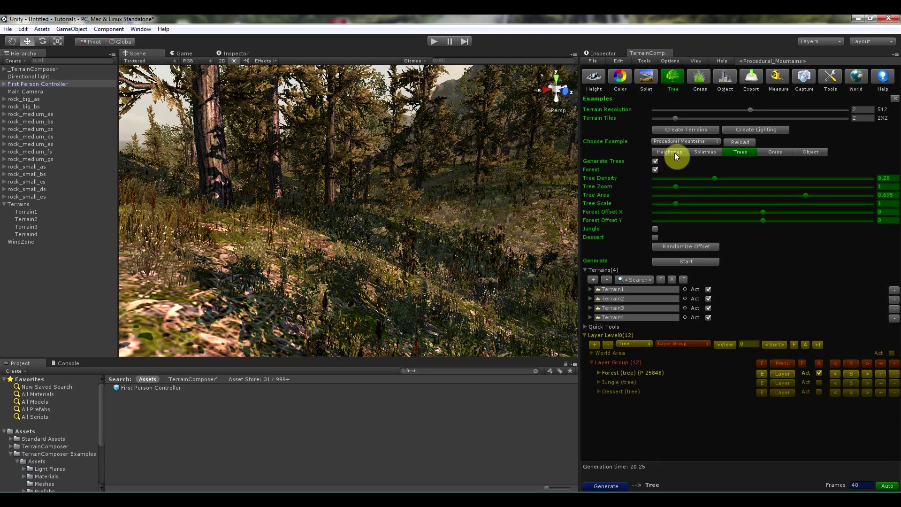
- Uncheck Draw under Tree & Detail in Terrain1's settings so trees and grass disappear
{"action": "left_click", "coordinate": [674, 153]}
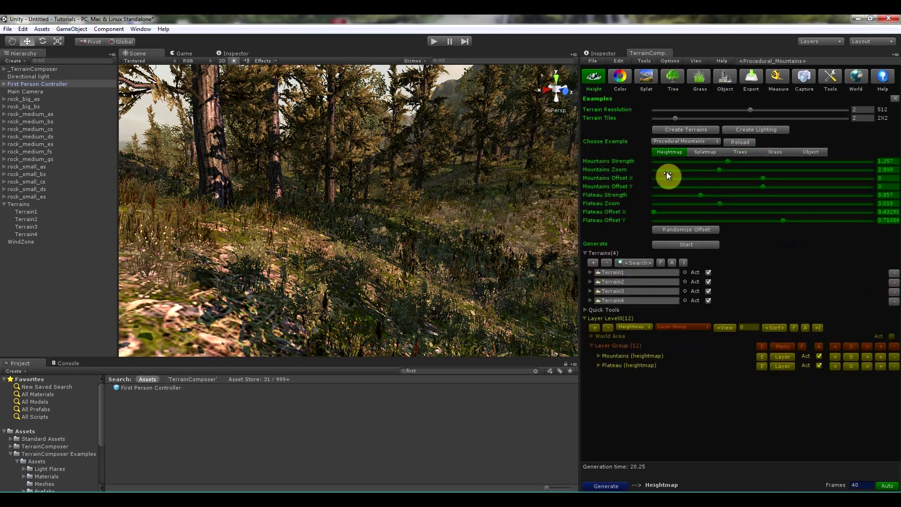
{"action": "left_click", "coordinate": [590, 273]}
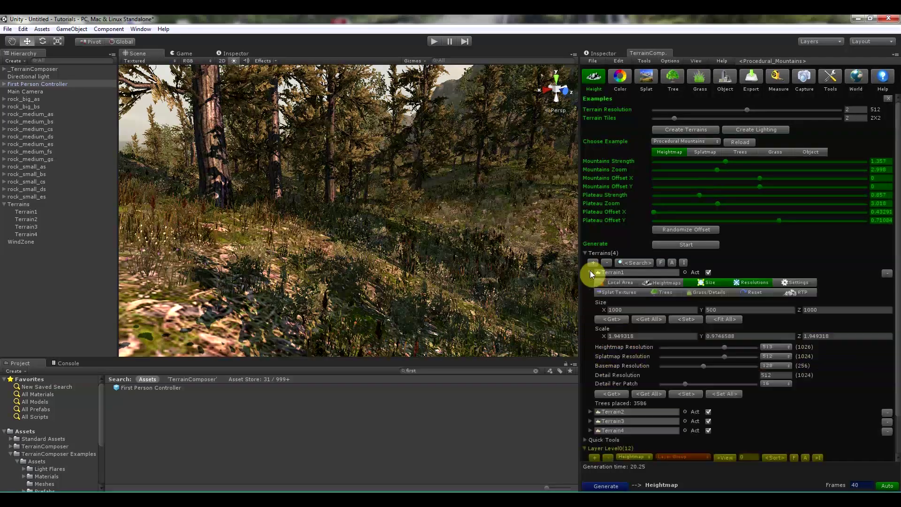
{"action": "left_click", "coordinate": [790, 282]}
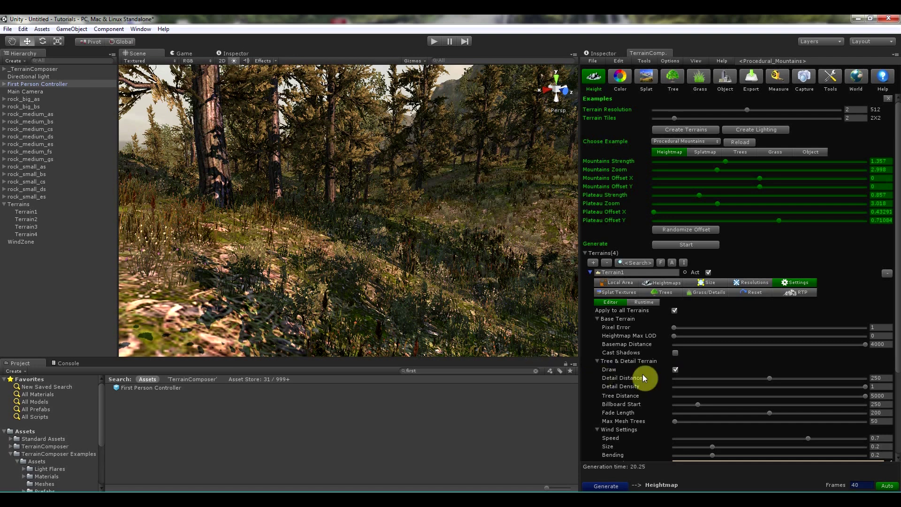
{"action": "left_click", "coordinate": [675, 369]}
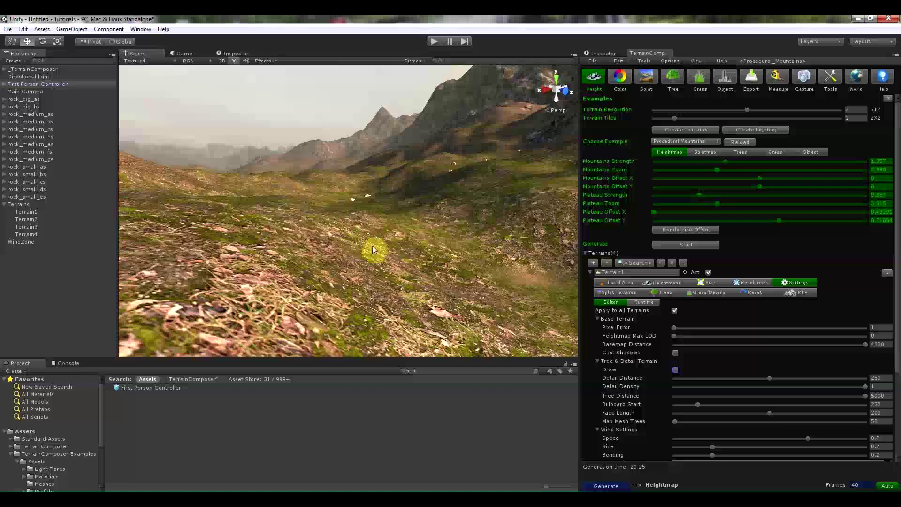
{"action": "mouse_move", "coordinate": [372, 249]}
{"action": "right_mouse_down"}
{"action": "mouse_move", "coordinate": [282, 225]}
{"action": "mouse_move", "coordinate": [355, 233]}
{"action": "mouse_move", "coordinate": [557, 220]}
{"action": "right_mouse_up"}
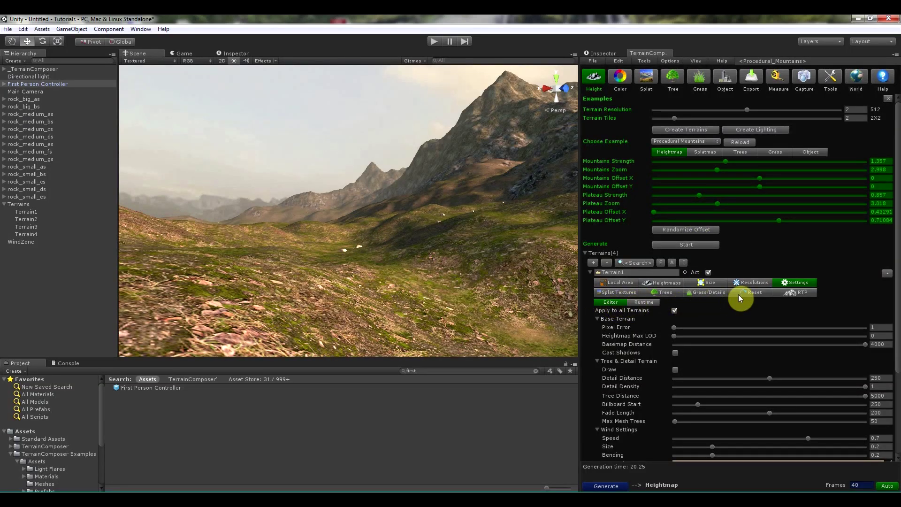
- Randomize the mountain and plateau offsets and switch the splat textures to Dessert
{"action": "left_click", "coordinate": [779, 281]}
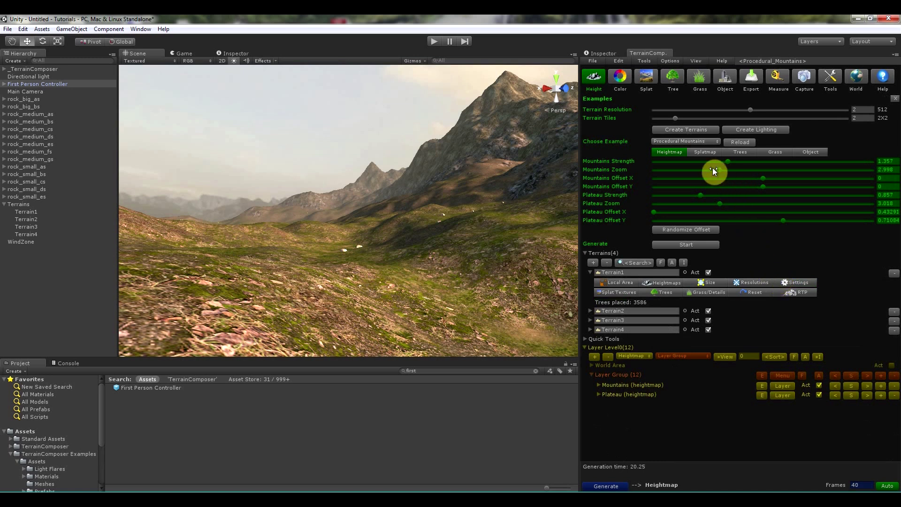
{"action": "left_click", "coordinate": [689, 232]}
{"action": "left_click", "coordinate": [738, 151]}
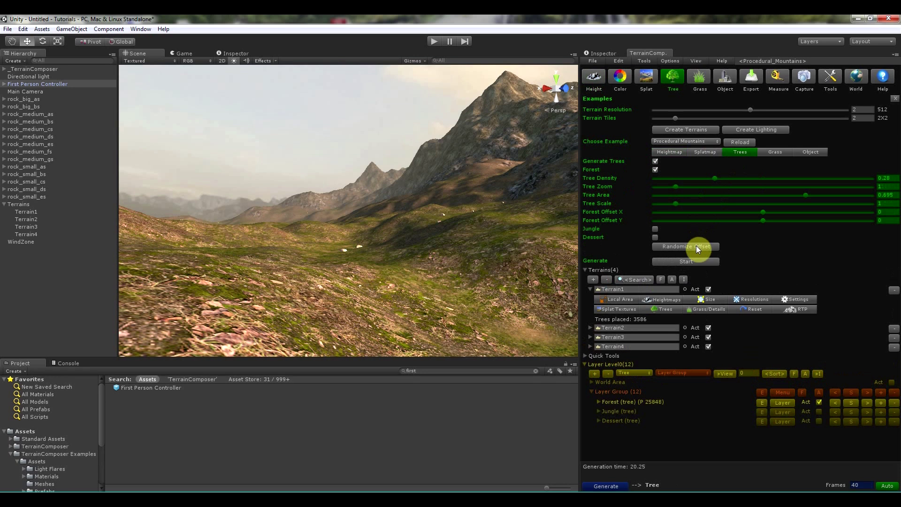
{"action": "left_click", "coordinate": [704, 152]}
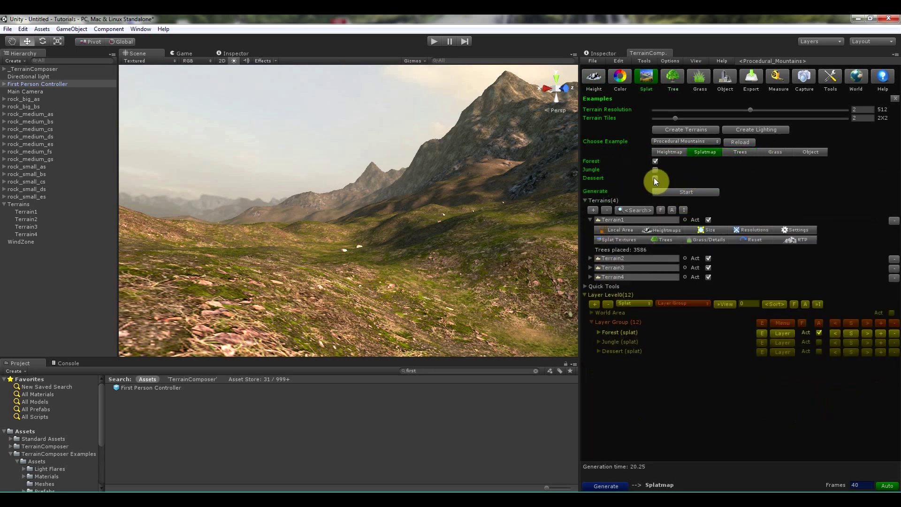
{"action": "left_click", "coordinate": [655, 178]}
- Switch the tree and grass examples from Forest to Dessert
{"action": "left_click", "coordinate": [742, 152]}
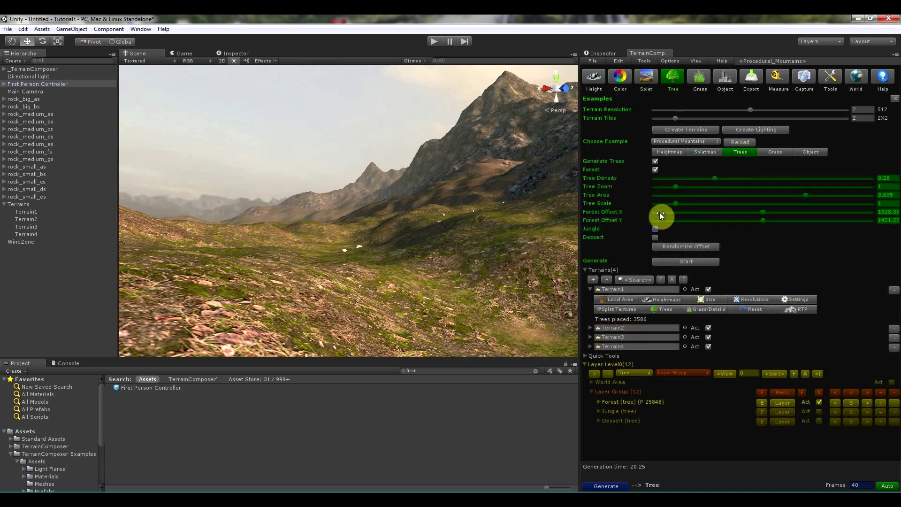
{"action": "left_click", "coordinate": [655, 238]}
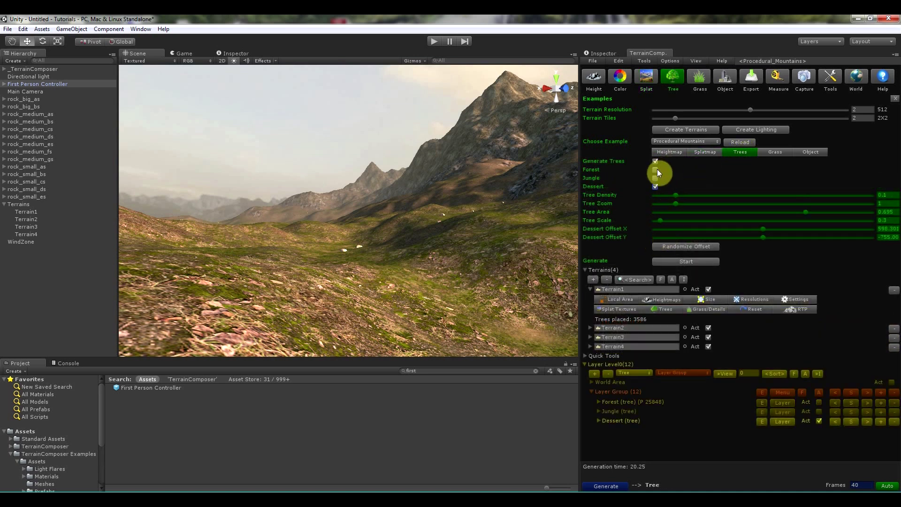
{"action": "left_click", "coordinate": [773, 151]}
{"action": "left_click", "coordinate": [654, 202]}
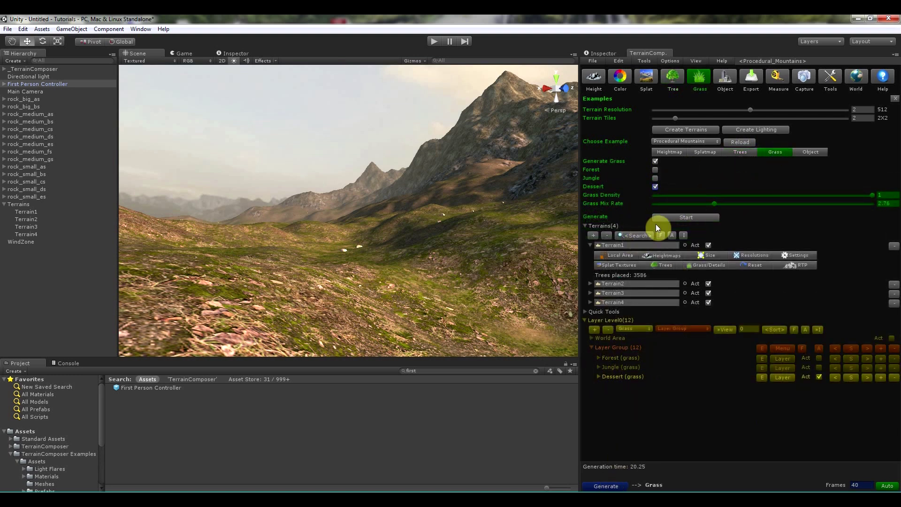
- Generate the Dessert terrains, tilt the view toward the ground, and play the scene
{"action": "left_click", "coordinate": [672, 218]}
{"action": "left_click", "coordinate": [765, 151]}
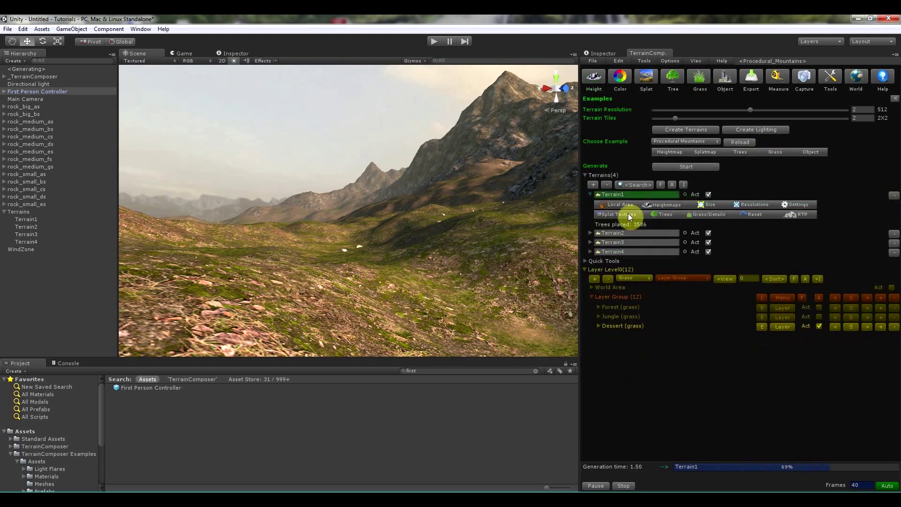
{"action": "right_click_drag", "start_coordinate": [492, 204], "coordinate": [466, 238]}
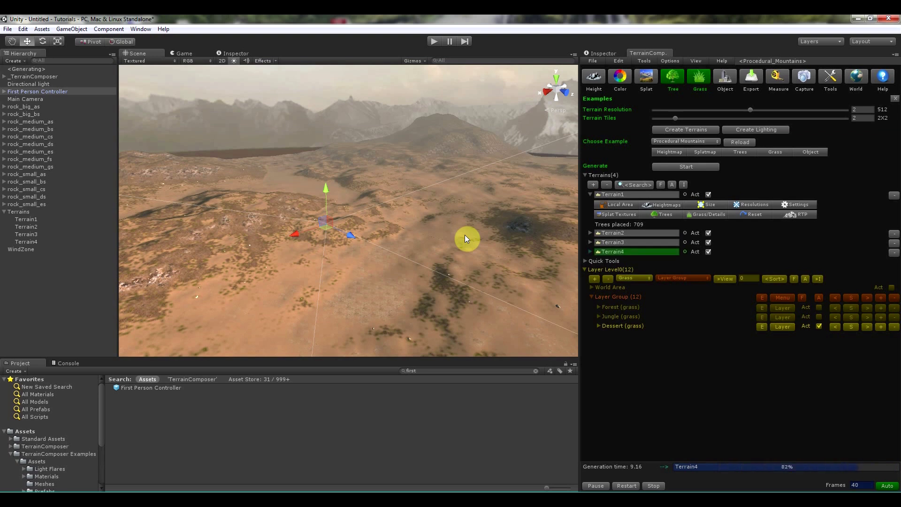
{"action": "left_click", "coordinate": [435, 42]}
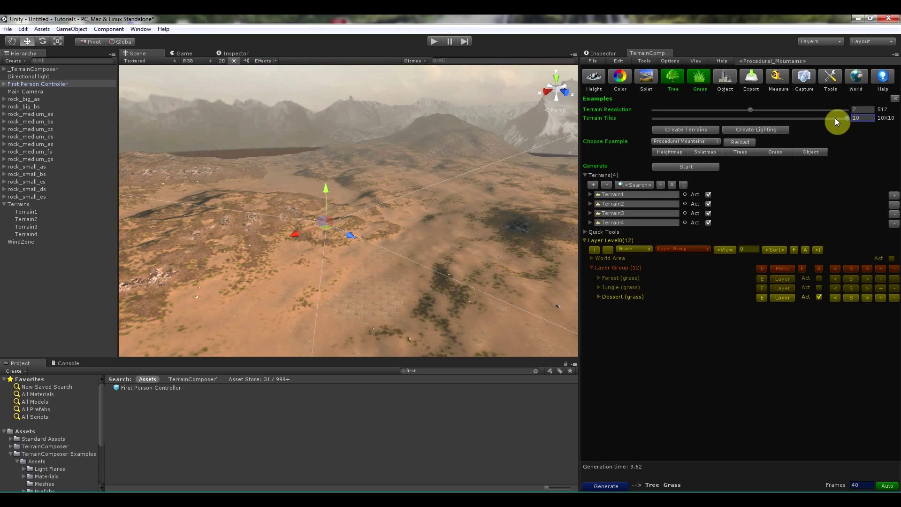
- Lower the terrain tiles from 10 to 4, keep Procedural Mountains, and show its Heightmap settings
{"action": "left_click_drag", "start_coordinate": [835, 117], "coordinate": [718, 118]}
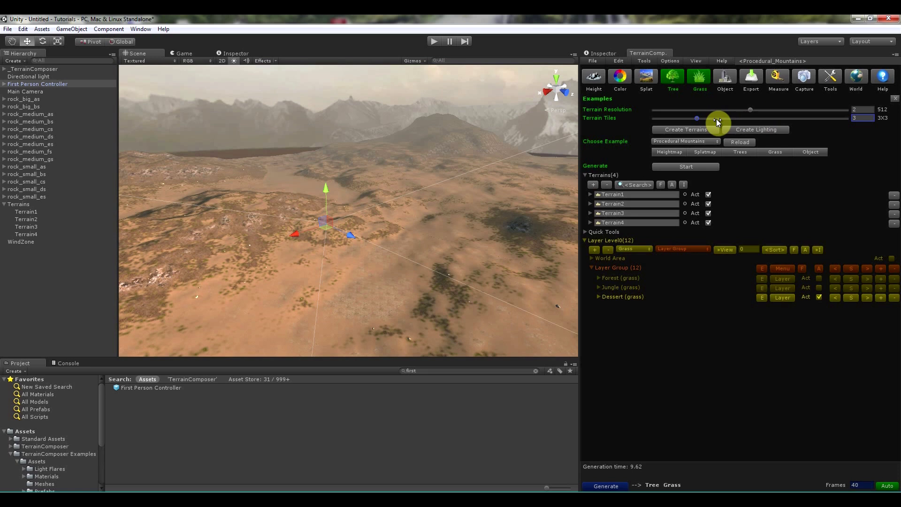
{"action": "left_click_drag", "start_coordinate": [412, 207], "coordinate": [470, 197], "text": "alt"}
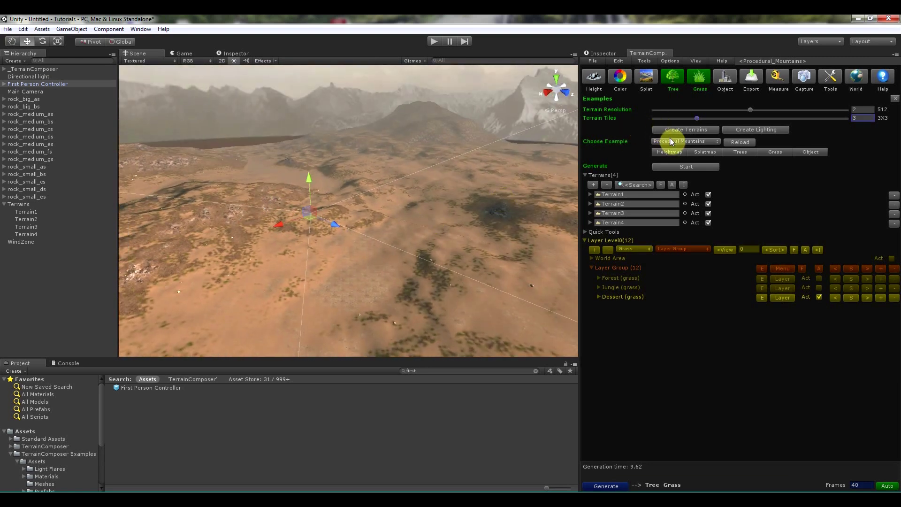
{"action": "left_click", "coordinate": [670, 140]}
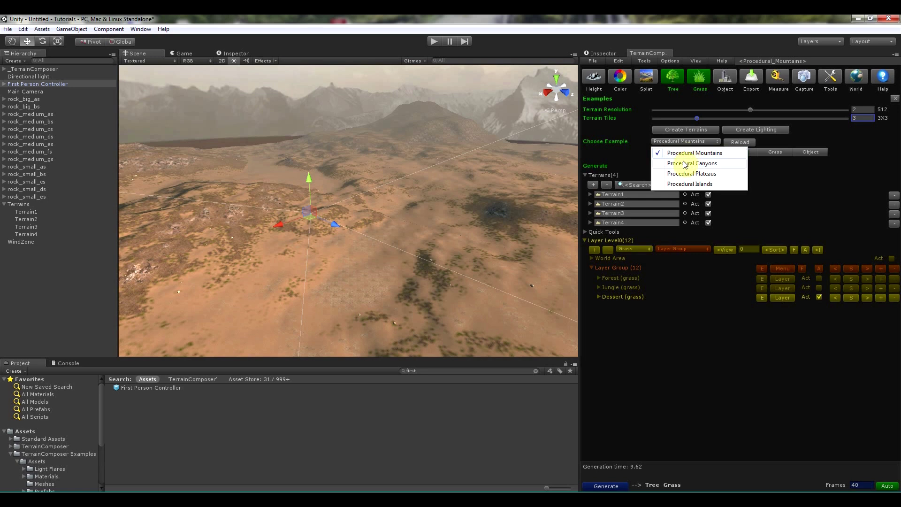
{"action": "left_click", "coordinate": [803, 165]}
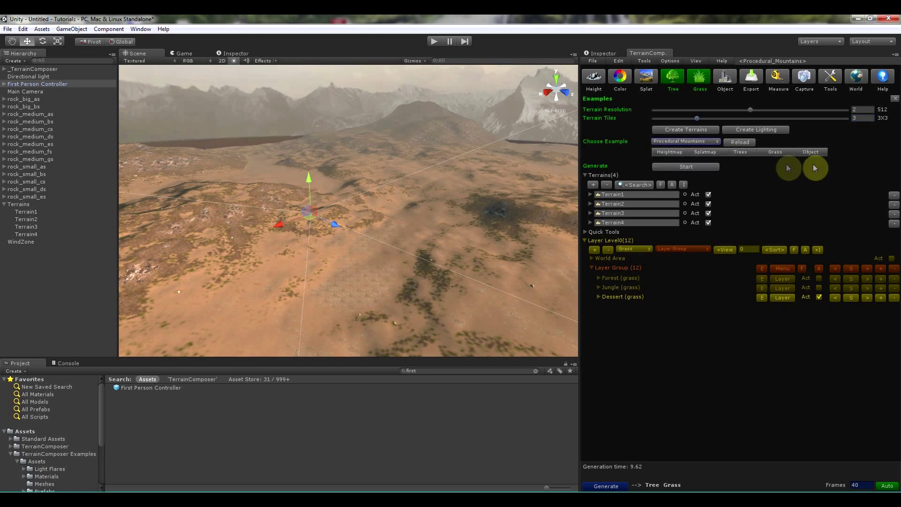
{"action": "left_click", "coordinate": [678, 152]}
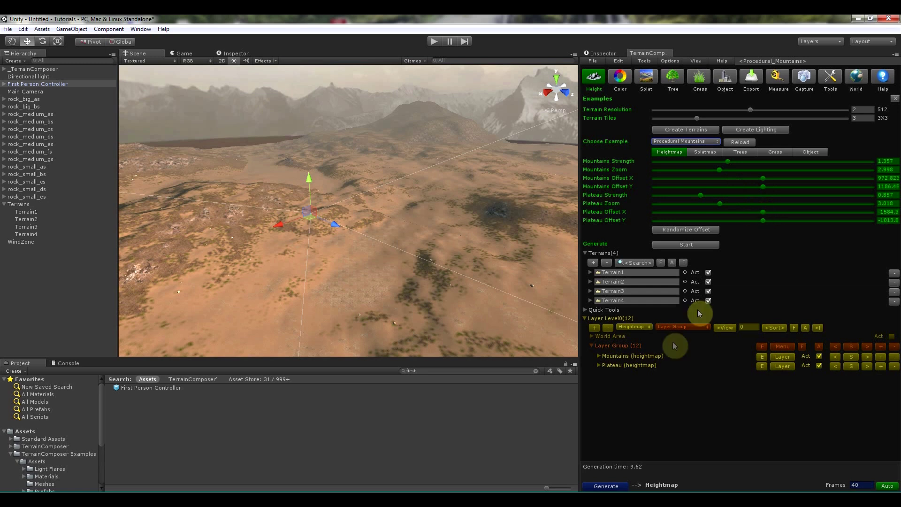
- Drag Mountains Strength down to 0.568 and regenerate the four terrains
{"action": "left_click", "coordinate": [599, 356]}
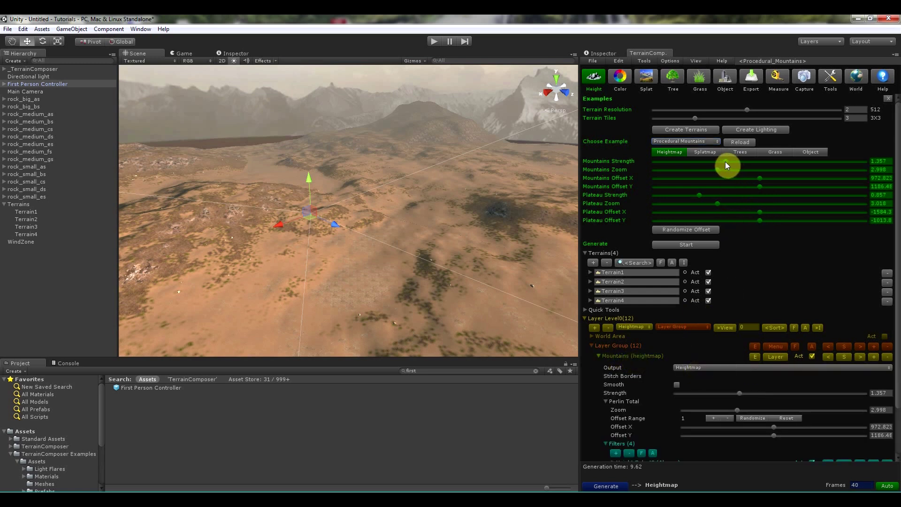
{"action": "left_click_drag", "start_coordinate": [725, 162], "coordinate": [688, 164]}
{"action": "left_click", "coordinate": [613, 486]}
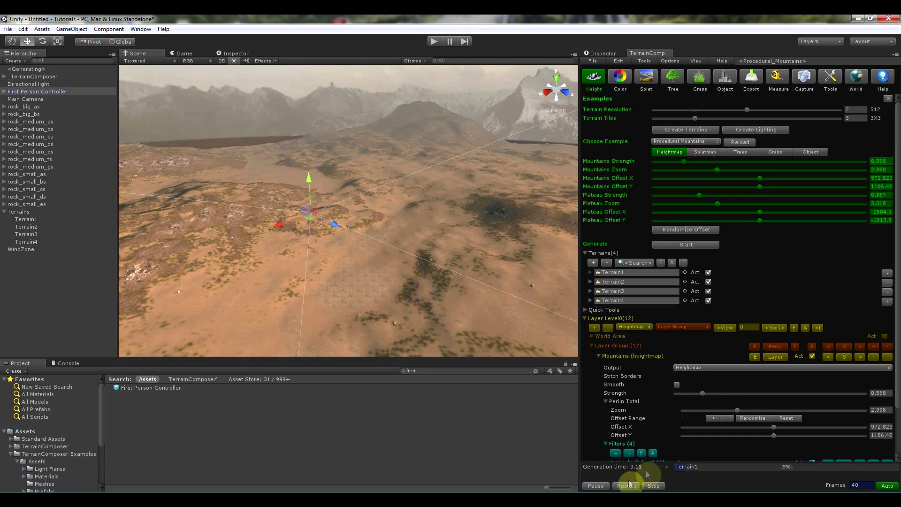
{"action": "left_click_drag", "start_coordinate": [463, 252], "coordinate": [177, 245], "text": "alt"}
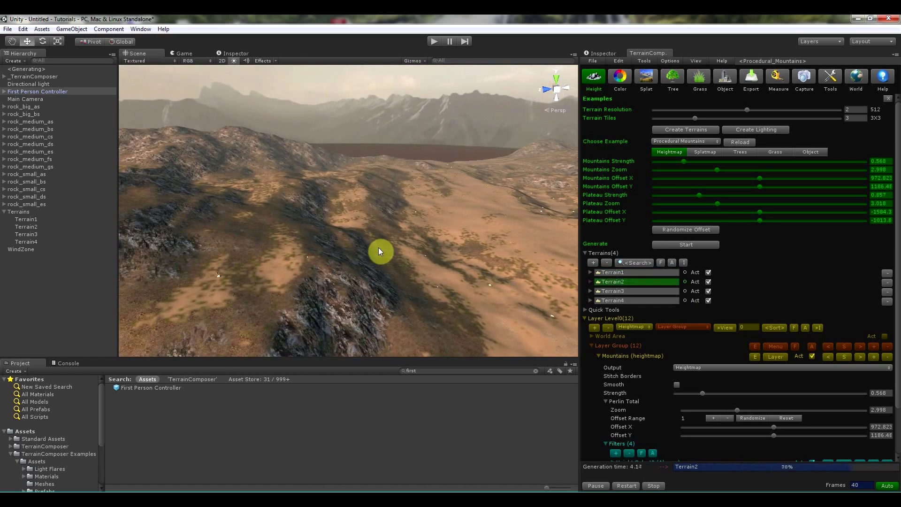
{"action": "left_click_drag", "start_coordinate": [432, 253], "coordinate": [319, 258], "text": "alt"}
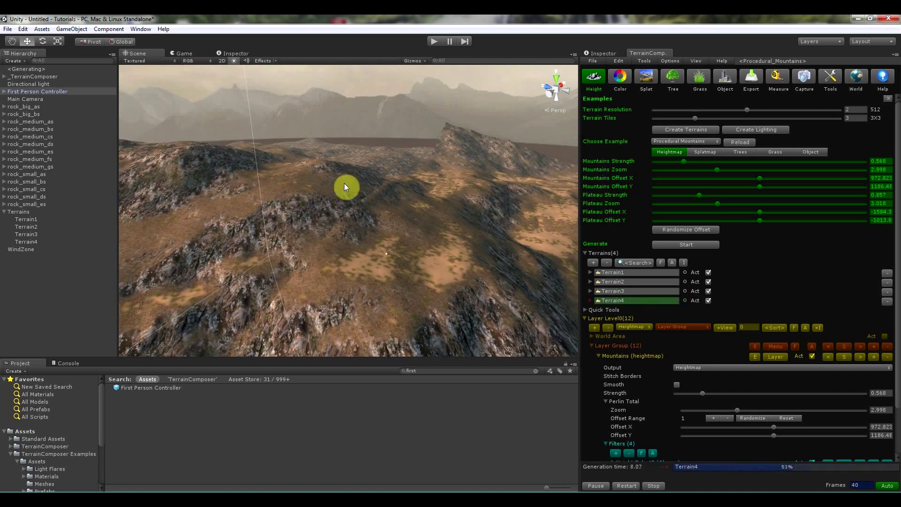
- Show the Splatmap settings and expand then collapse the Dessert splat layer
{"action": "left_click", "coordinate": [700, 152]}
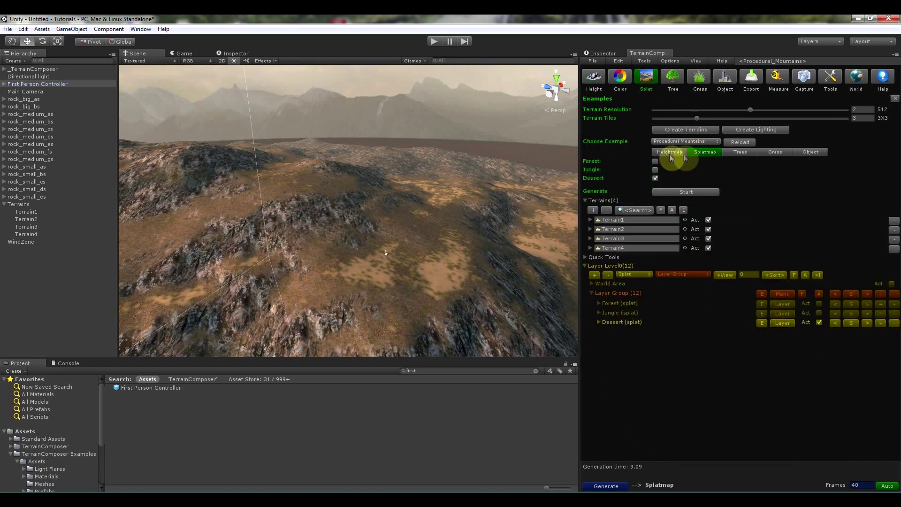
{"action": "left_click", "coordinate": [599, 322]}
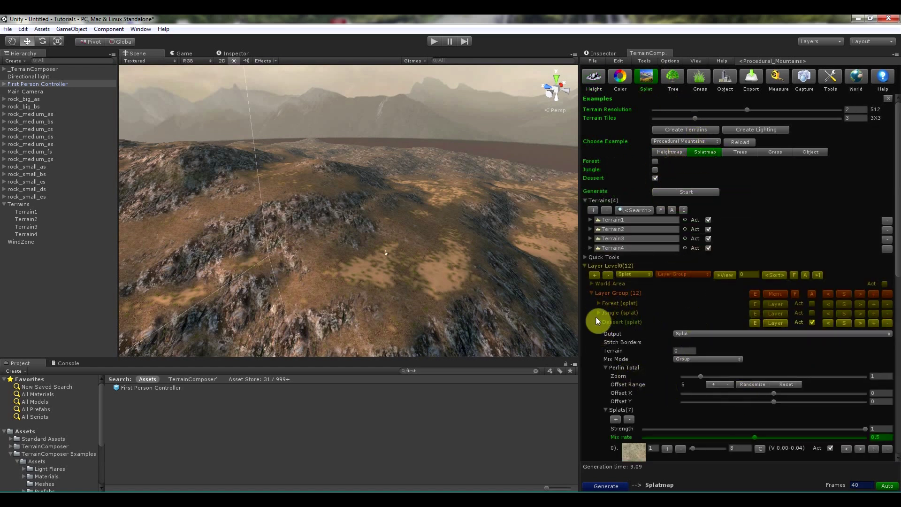
{"action": "left_click", "coordinate": [601, 323]}
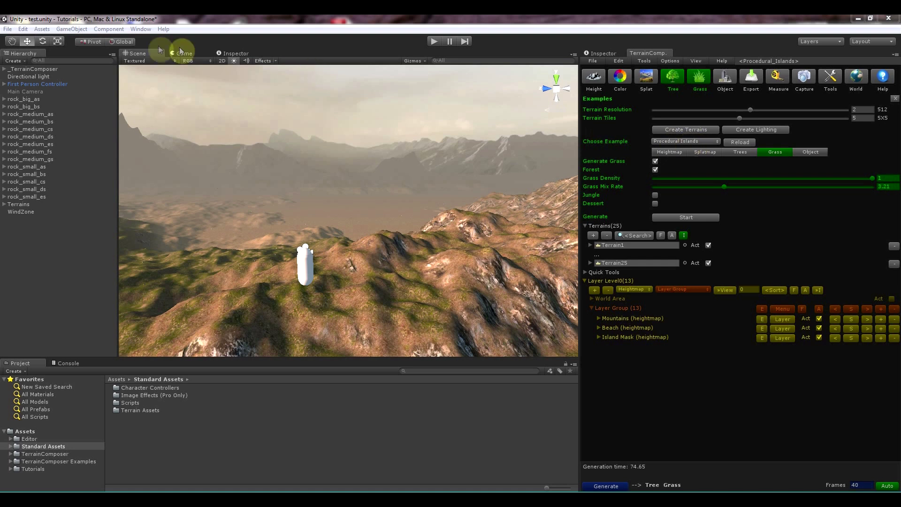
- Import all items of the Water (Pro Only) package via Assets > Import Package
{"action": "left_click", "coordinate": [41, 29]}
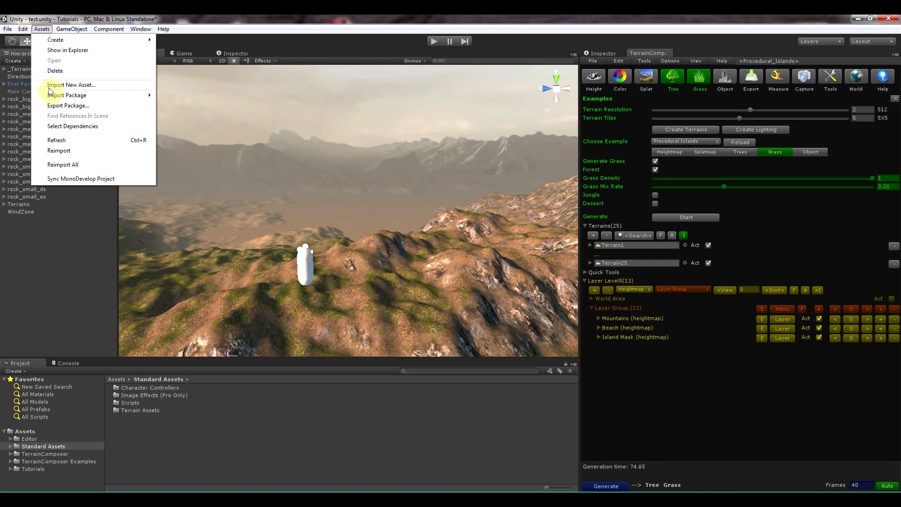
{"action": "mouse_move", "coordinate": [68, 95]}
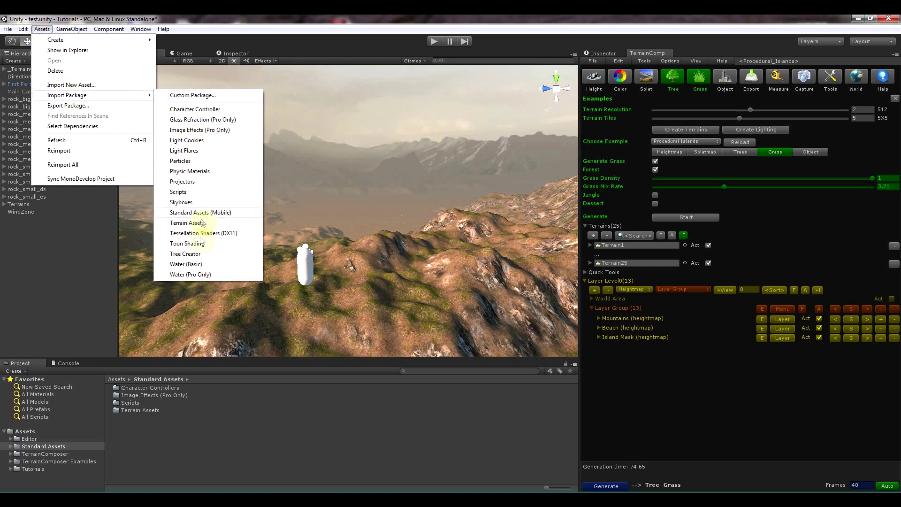
{"action": "left_click", "coordinate": [201, 275]}
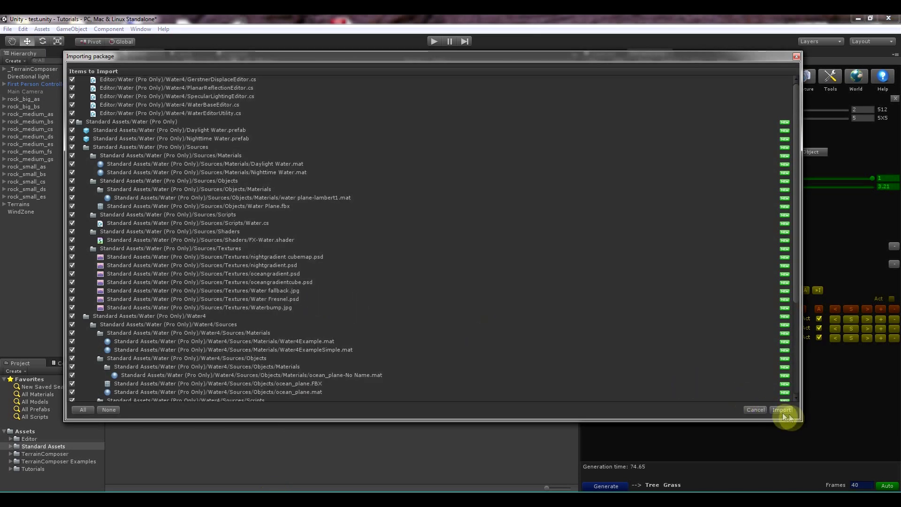
{"action": "left_click", "coordinate": [782, 410]}
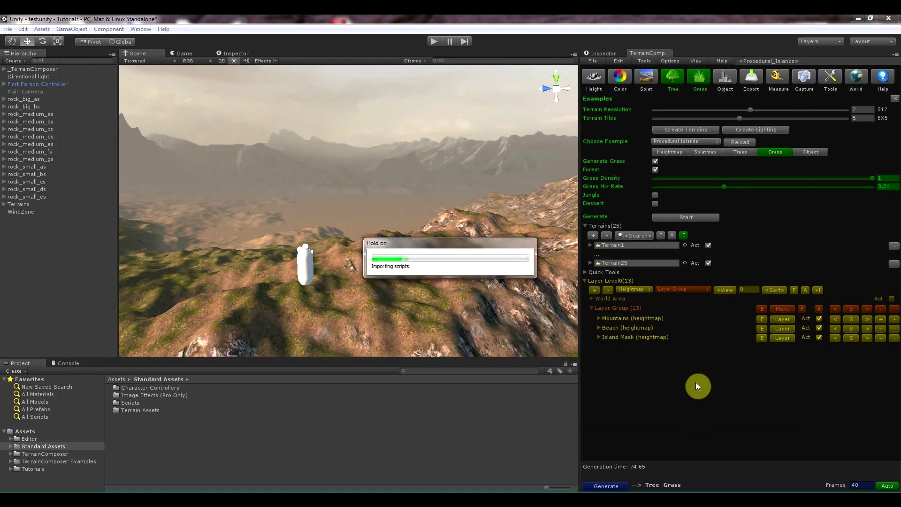
- Search the project for 'water' and drag the Daylight Water prefab into the scene
{"action": "left_click", "coordinate": [470, 371]}
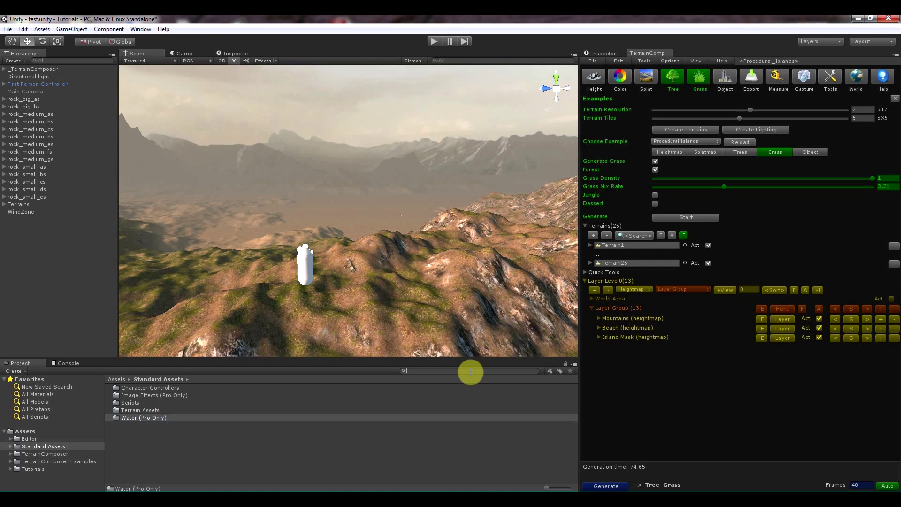
{"action": "type", "text": "water"}
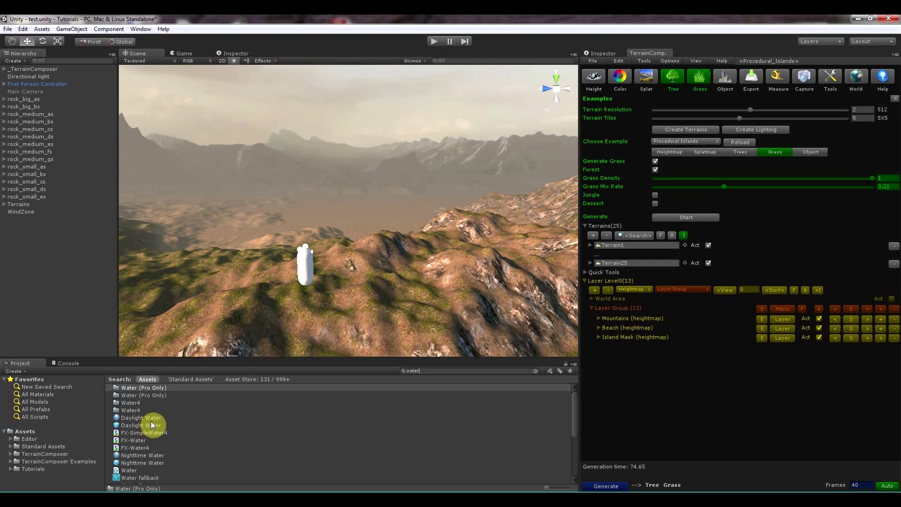
{"action": "left_click_drag", "start_coordinate": [150, 424], "coordinate": [421, 325]}
- Reset the Daylight Water's transform and set its Position Y to 15
{"action": "left_click", "coordinate": [610, 53]}
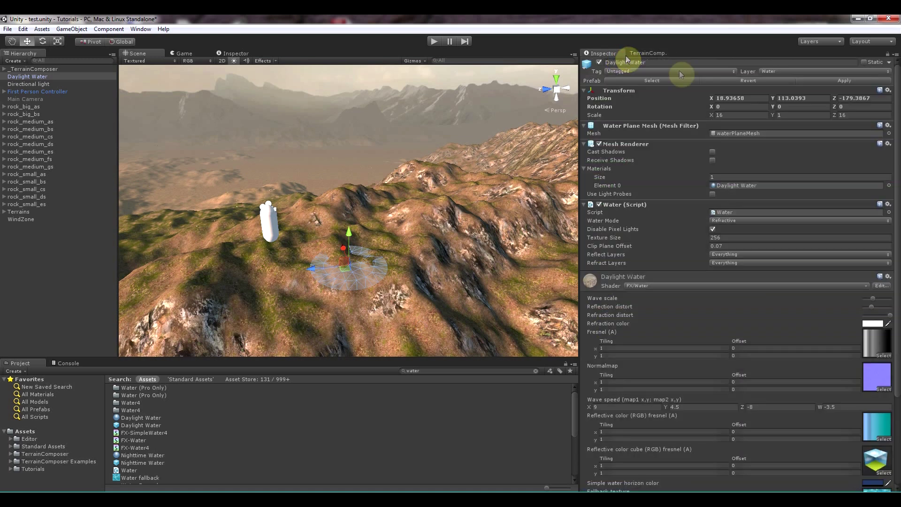
{"action": "left_click", "coordinate": [887, 90]}
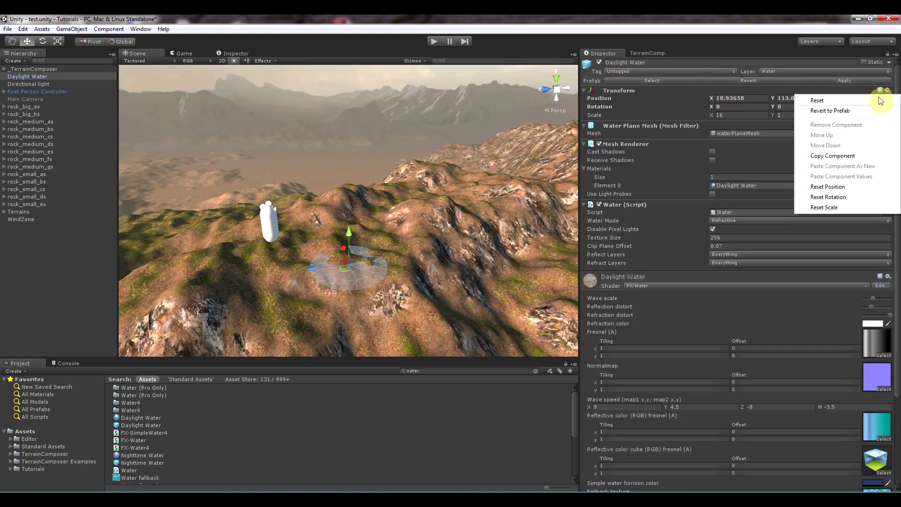
{"action": "left_click", "coordinate": [857, 101]}
{"action": "left_click", "coordinate": [771, 98]}
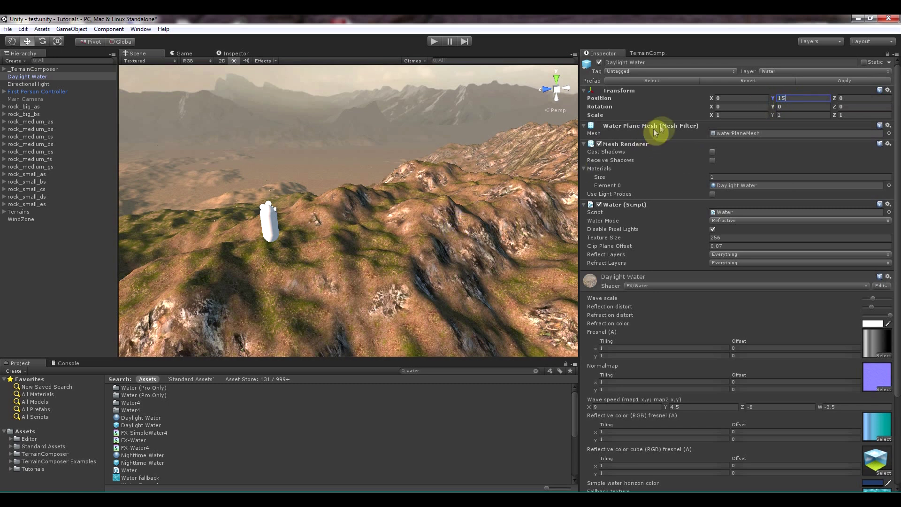
{"action": "left_click", "coordinate": [744, 115]}
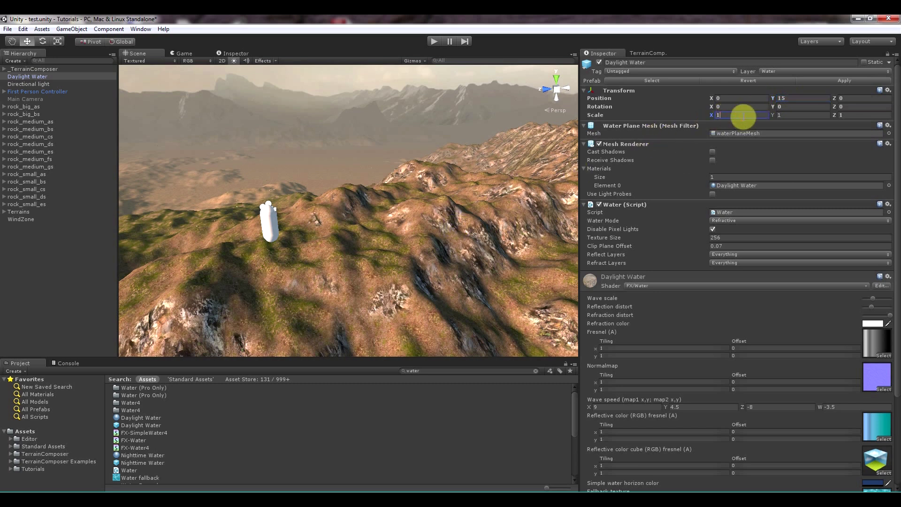
- Scale the water to 10000 on X and Z so it spreads into a lake
{"action": "type", "text": "100000"}
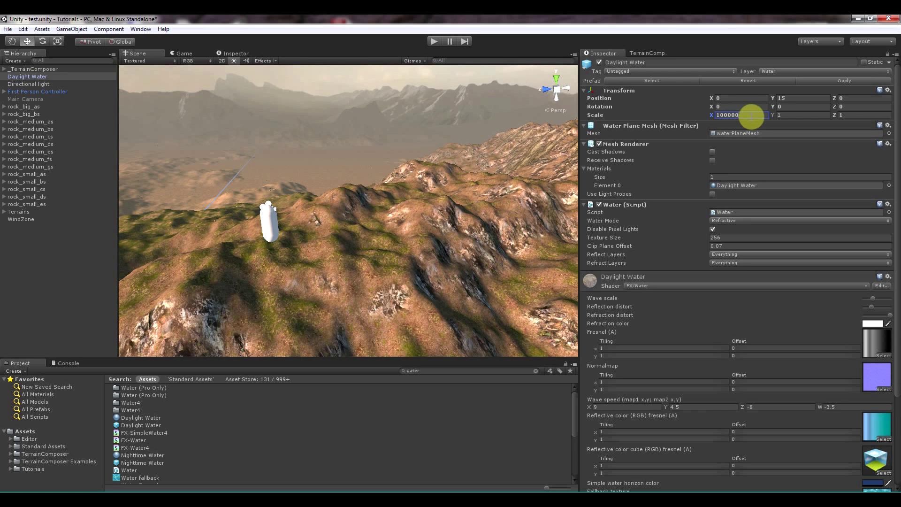
{"action": "key", "text": "BackSpace"}
{"action": "left_click", "coordinate": [855, 115]}
{"action": "type", "text": "10000"}
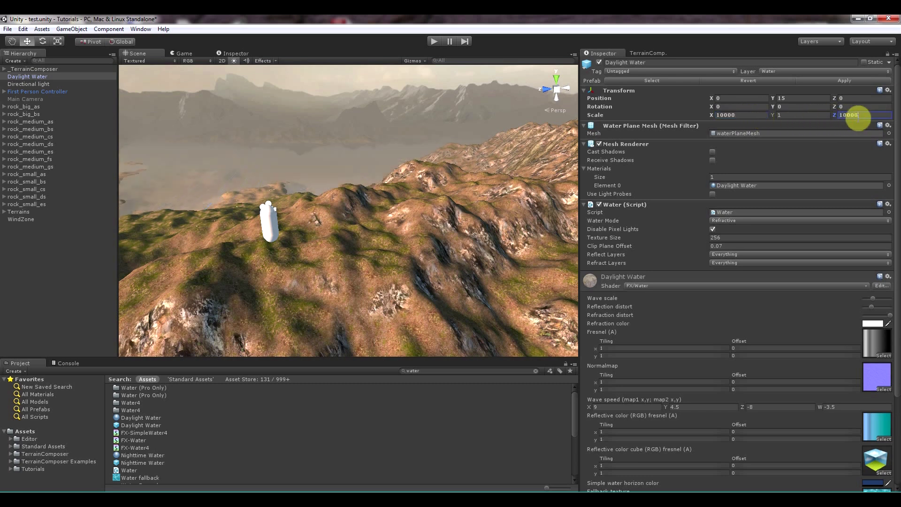
{"action": "left_click_drag", "start_coordinate": [439, 145], "coordinate": [453, 124], "text": "alt"}
{"action": "left_click", "coordinate": [636, 53]}
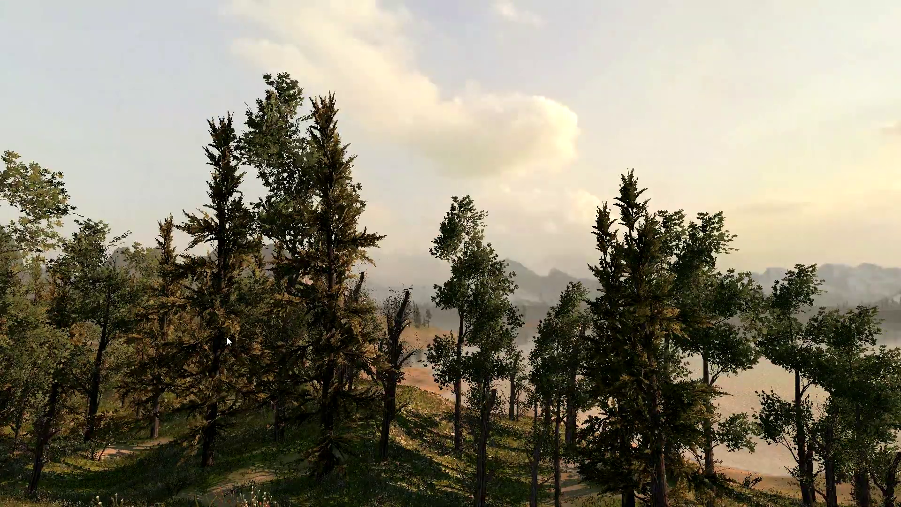
- Stop the full-screen flythrough of the island's trees and water
{"action": "left_click", "coordinate": [432, 41]}
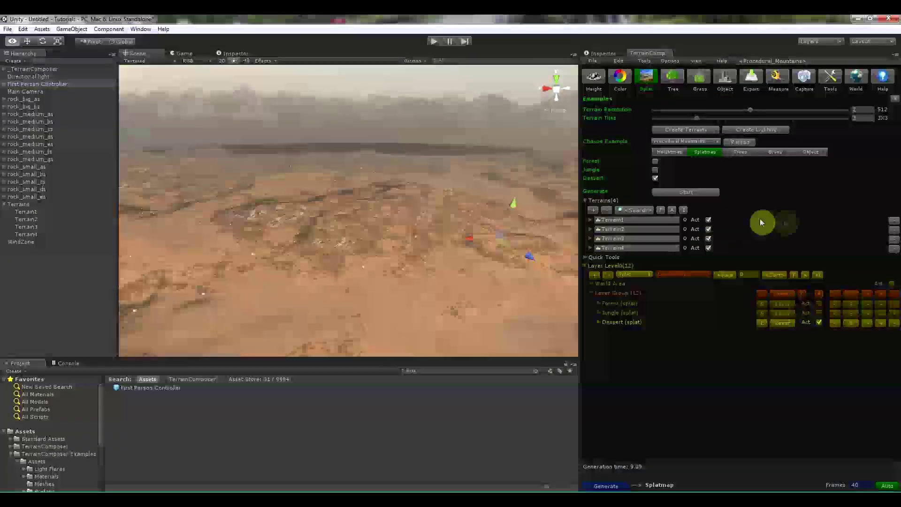